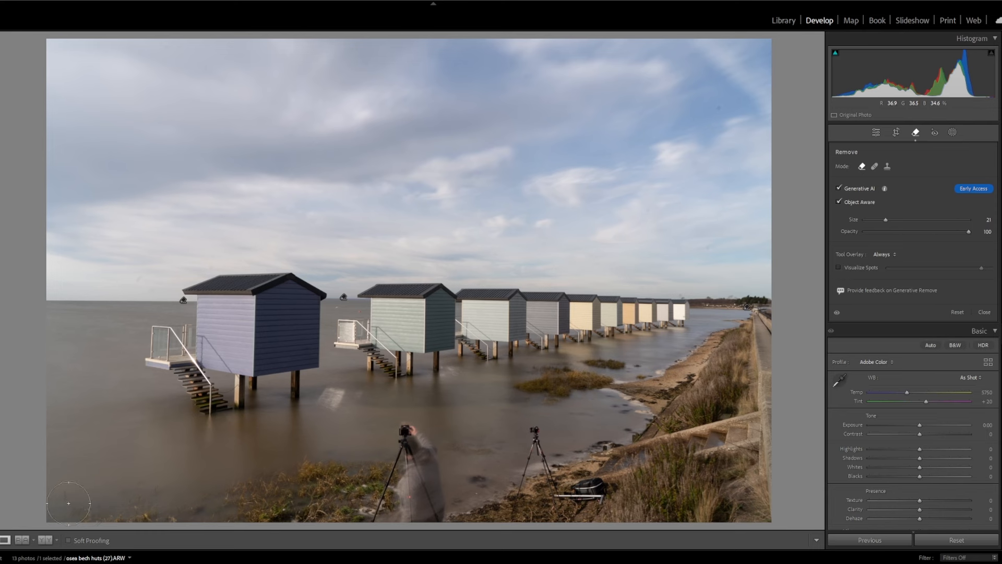
Try masking the foreground shore, both tripods, the blurred figure and the distant coastline for generative removal.
mouse_move(69, 503)
mouse_down()
mouse_move(99, 516)
mouse_move(152, 514)
mouse_move(136, 495)
mouse_move(223, 503)
mouse_move(229, 517)
mouse_move(232, 489)
mouse_move(349, 461)
mouse_move(403, 426)
mouse_move(445, 513)
mouse_move(347, 521)
mouse_move(388, 473)
mouse_move(397, 485)
mouse_move(390, 505)
mouse_move(265, 520)
mouse_up()
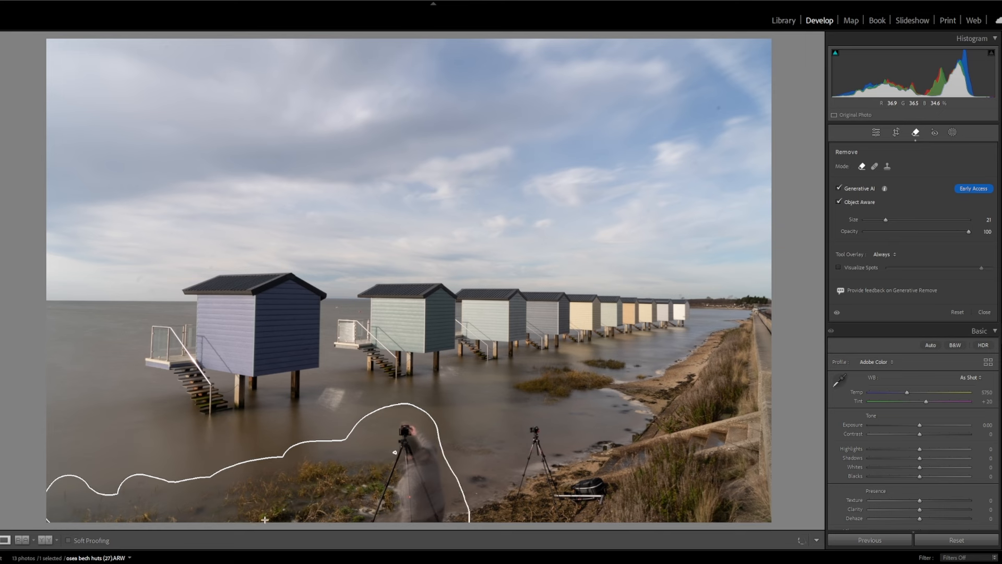
mouse_move(406, 524)
mouse_down()
mouse_move(457, 496)
mouse_move(459, 506)
mouse_move(472, 486)
mouse_move(466, 515)
mouse_move(499, 502)
mouse_move(504, 466)
mouse_move(536, 438)
mouse_move(528, 517)
mouse_move(571, 438)
mouse_move(587, 509)
mouse_move(608, 434)
mouse_move(604, 513)
mouse_move(730, 497)
mouse_move(759, 508)
mouse_move(680, 494)
mouse_move(634, 462)
mouse_move(624, 415)
mouse_move(602, 422)
mouse_move(627, 398)
mouse_move(616, 398)
mouse_move(774, 310)
mouse_move(776, 528)
mouse_move(731, 382)
mouse_move(727, 322)
mouse_move(750, 386)
mouse_move(737, 355)
mouse_move(673, 430)
mouse_move(675, 415)
mouse_move(644, 463)
mouse_move(707, 422)
mouse_move(629, 485)
mouse_up()
mouse_move(744, 353)
mouse_down()
mouse_move(747, 303)
mouse_move(736, 292)
mouse_move(741, 303)
mouse_up()
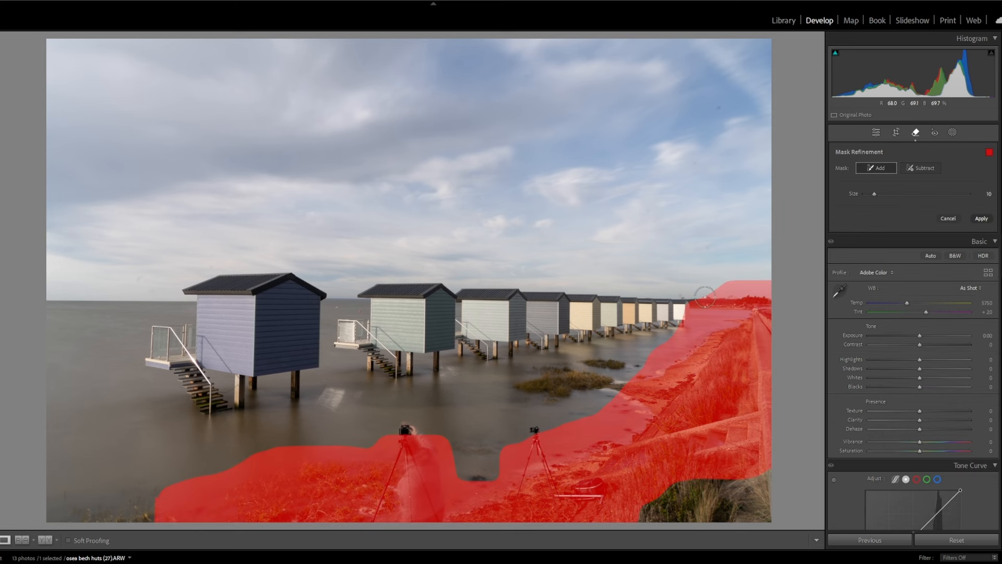
key(bracketright)
mouse_move(690, 297)
mouse_down()
mouse_move(678, 295)
mouse_move(695, 303)
mouse_up()
drag(500, 491, 460, 484)
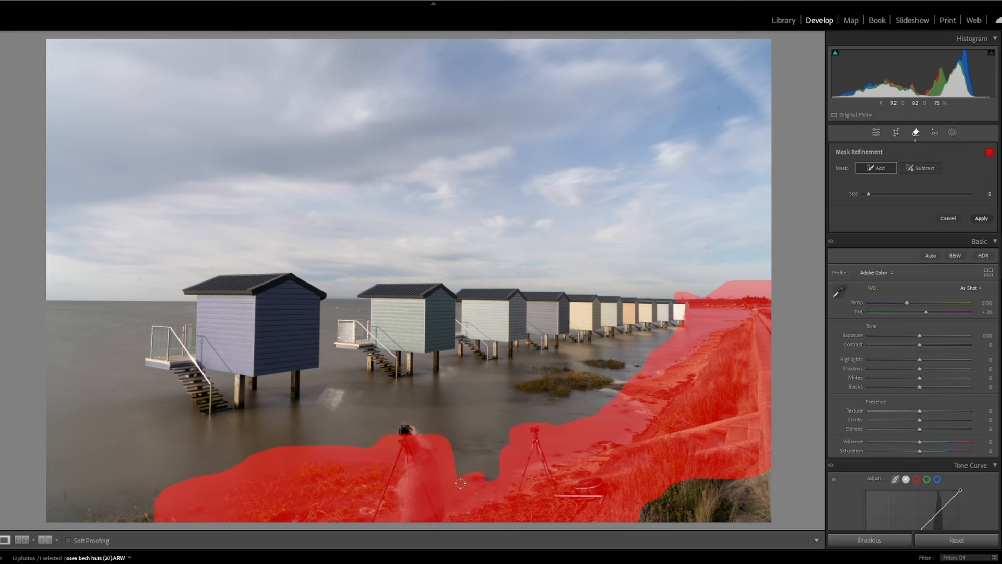
mouse_move(532, 479)
mouse_down()
mouse_move(805, 474)
mouse_move(619, 485)
mouse_move(748, 477)
mouse_move(608, 509)
mouse_move(711, 507)
mouse_move(720, 490)
mouse_move(786, 513)
mouse_up()
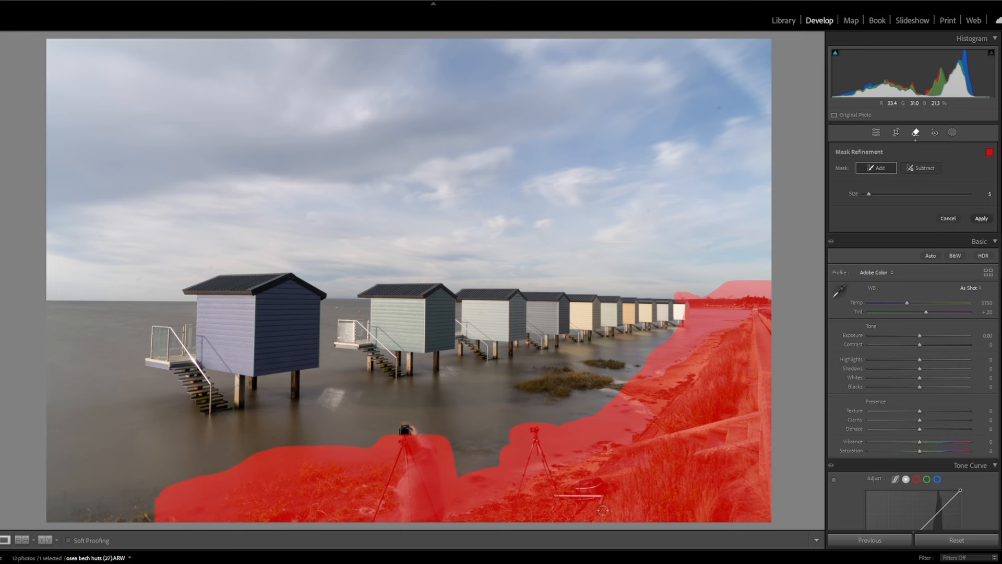
drag(415, 430, 424, 433)
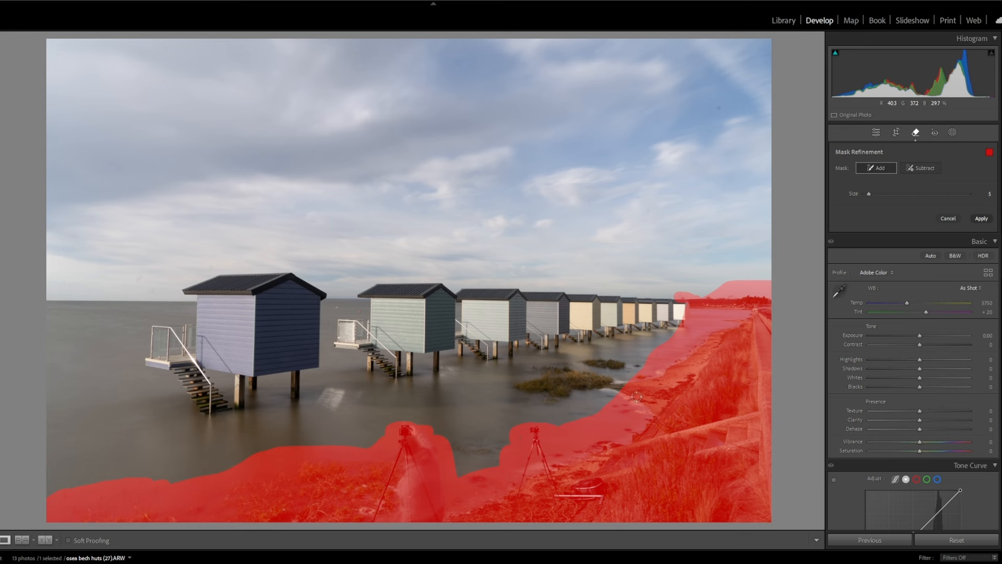
Add the grass patches in the water to the removal mask with a size 10 brush and generate the removal.
scroll(638, 390, up, 4)
mouse_move(629, 389)
mouse_down()
mouse_move(516, 389)
mouse_move(542, 380)
mouse_move(534, 374)
mouse_move(645, 370)
mouse_move(567, 385)
mouse_up()
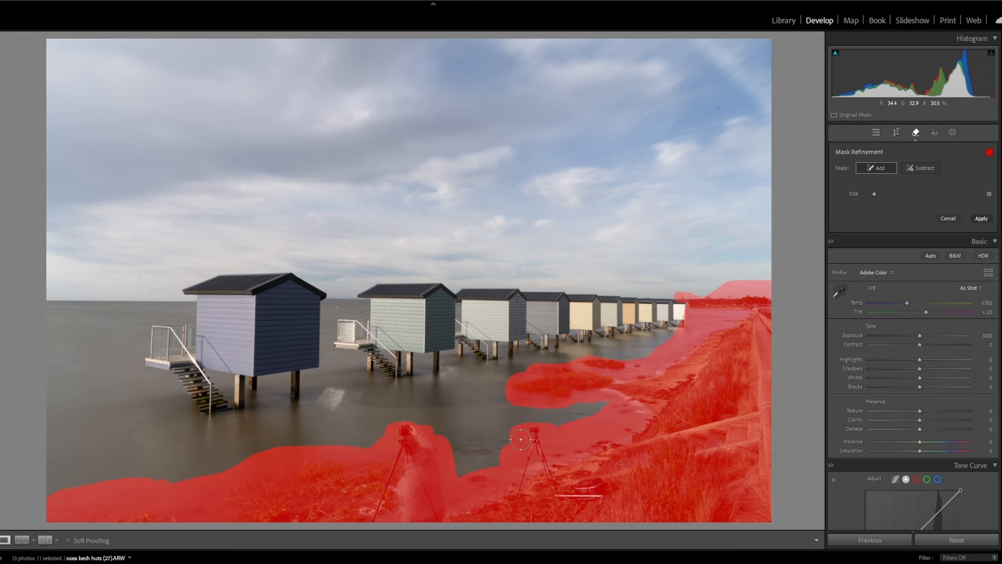
click(980, 218)
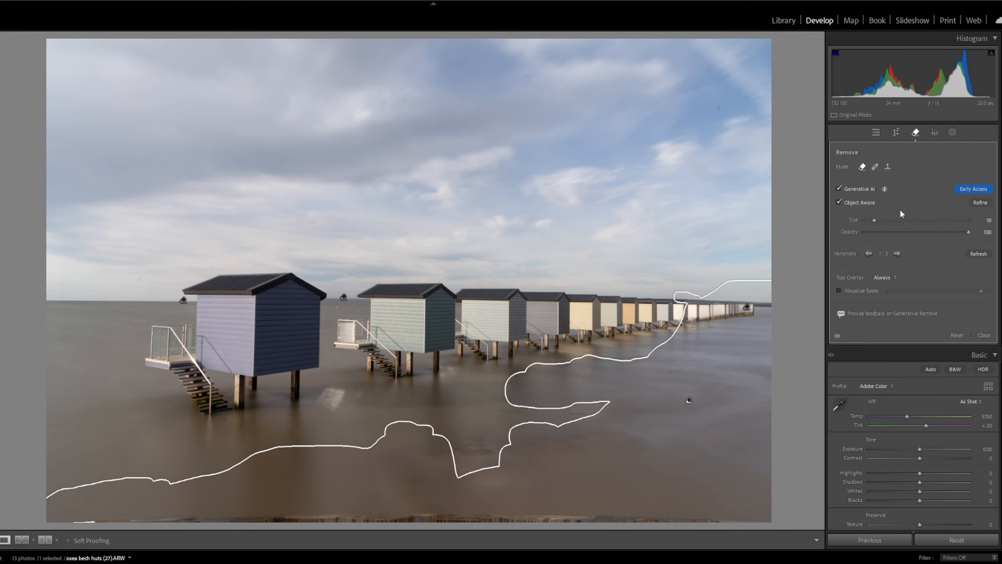
Compare the generated variations for the shoreline removal, then delete that removal.
click(899, 253)
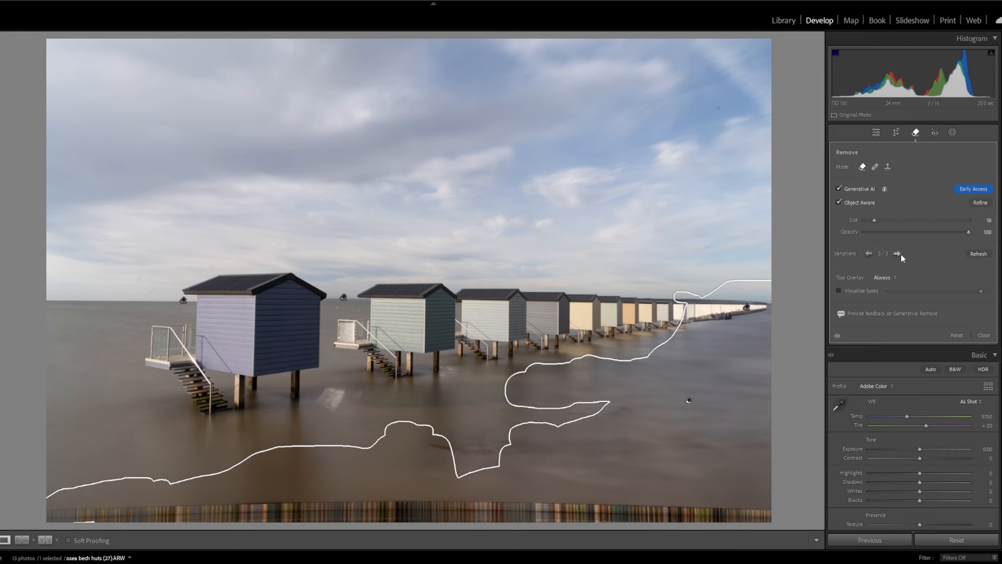
click(900, 254)
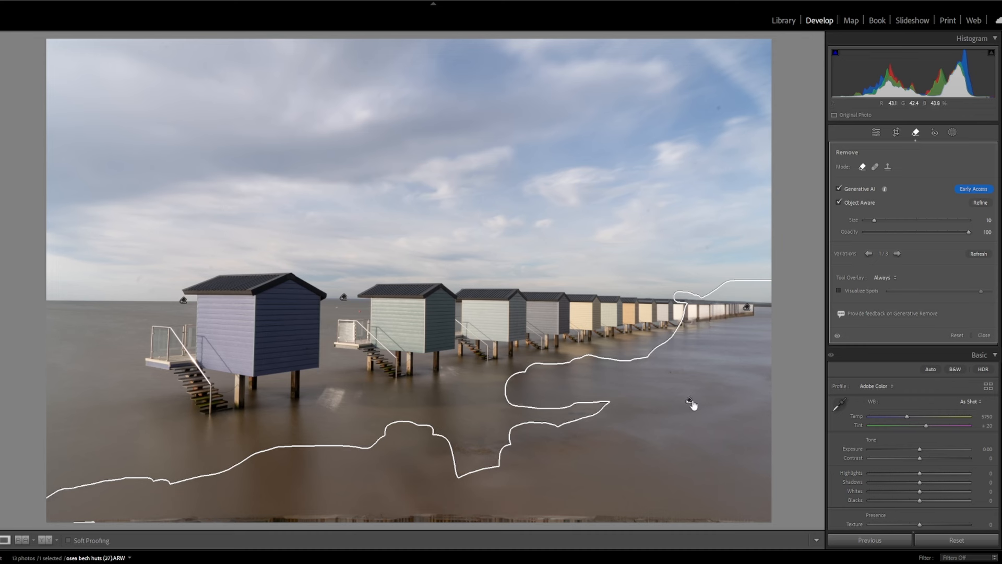
key(Delete)
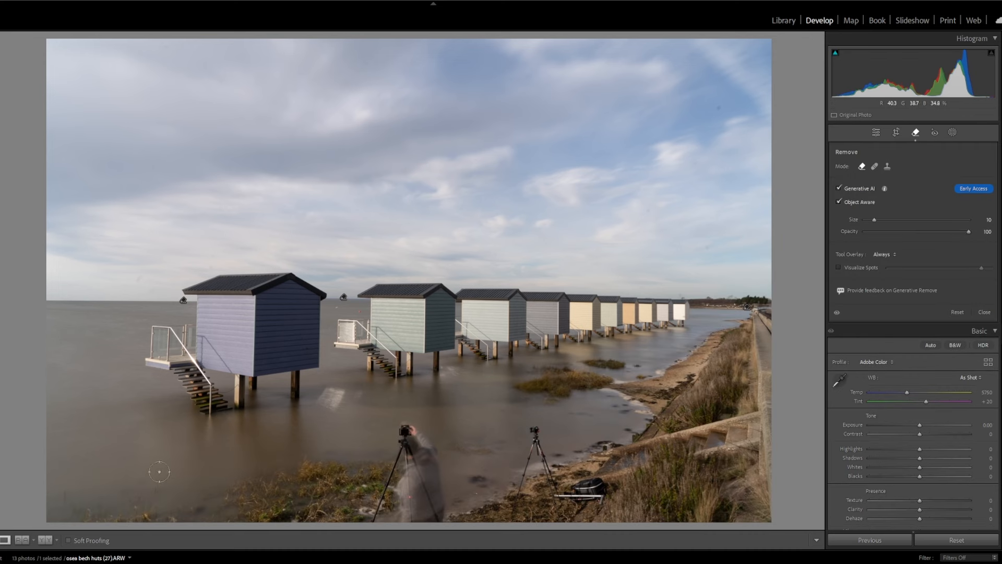
Mask the foreground shore, both tripods, the blurred figure and the sea wall for generative removal with a size 21 brush.
scroll(101, 498, up, 3)
mouse_move(70, 507)
mouse_down()
mouse_move(206, 504)
mouse_move(339, 448)
mouse_move(416, 439)
mouse_move(468, 463)
mouse_move(450, 503)
mouse_move(403, 515)
mouse_move(426, 472)
mouse_move(332, 464)
mouse_move(241, 515)
mouse_move(396, 492)
mouse_move(47, 532)
mouse_up()
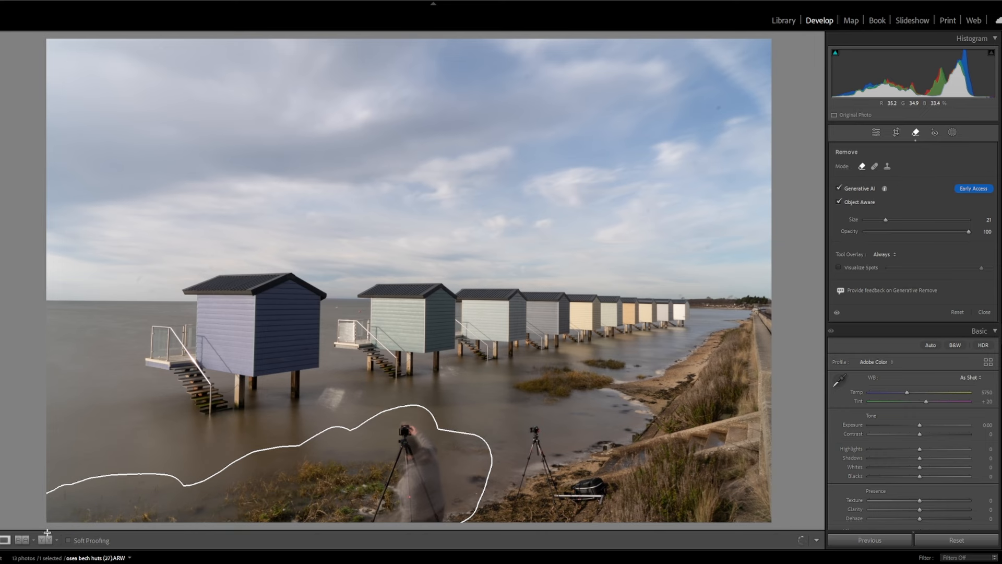
drag(159, 529, 167, 530)
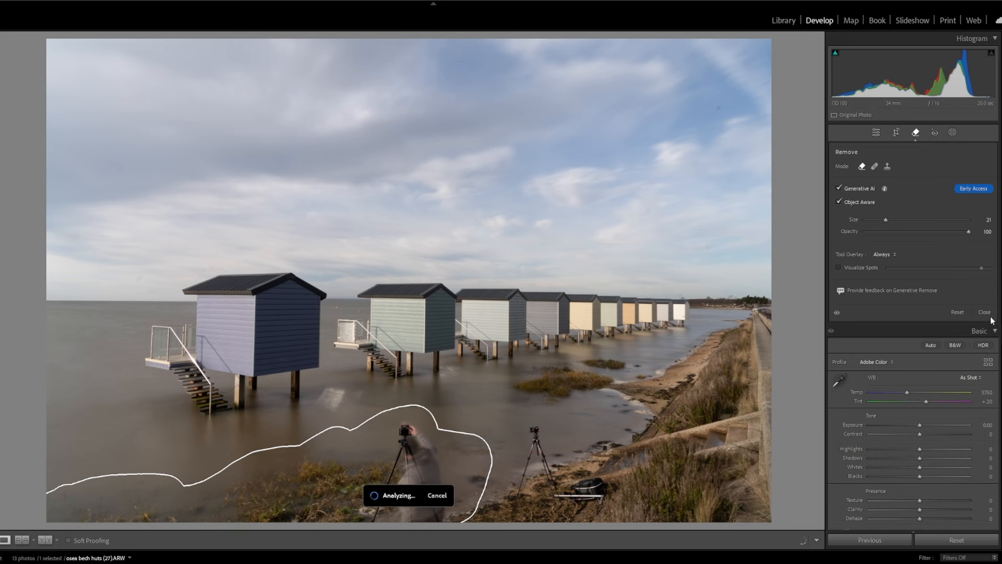
mouse_move(468, 439)
mouse_down()
mouse_move(472, 513)
mouse_move(534, 441)
mouse_move(515, 528)
mouse_move(627, 395)
mouse_move(766, 321)
mouse_move(642, 383)
mouse_move(765, 393)
mouse_move(754, 516)
mouse_up()
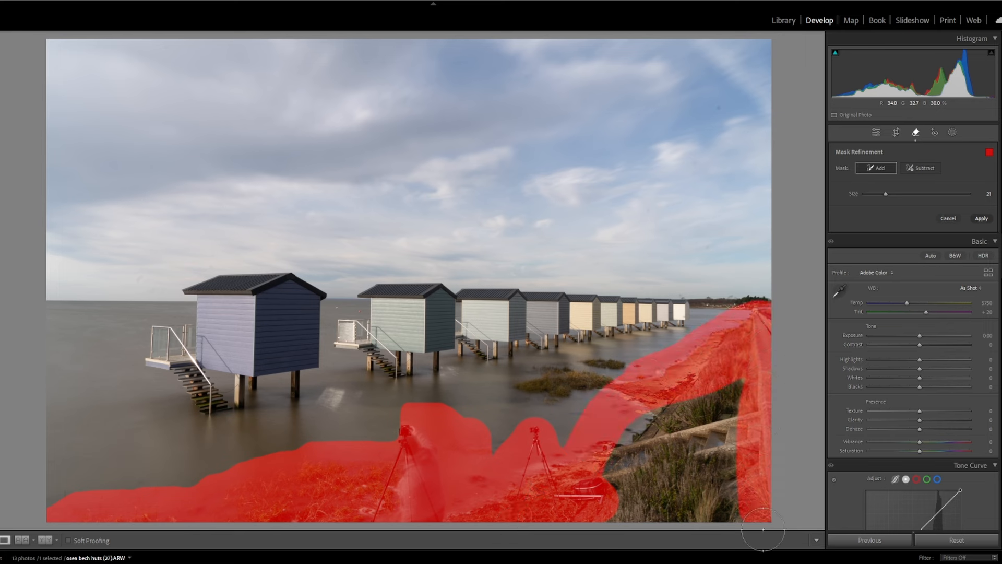
mouse_move(571, 541)
mouse_down()
mouse_move(756, 496)
mouse_move(625, 499)
mouse_move(721, 415)
mouse_move(726, 398)
mouse_move(628, 431)
mouse_up()
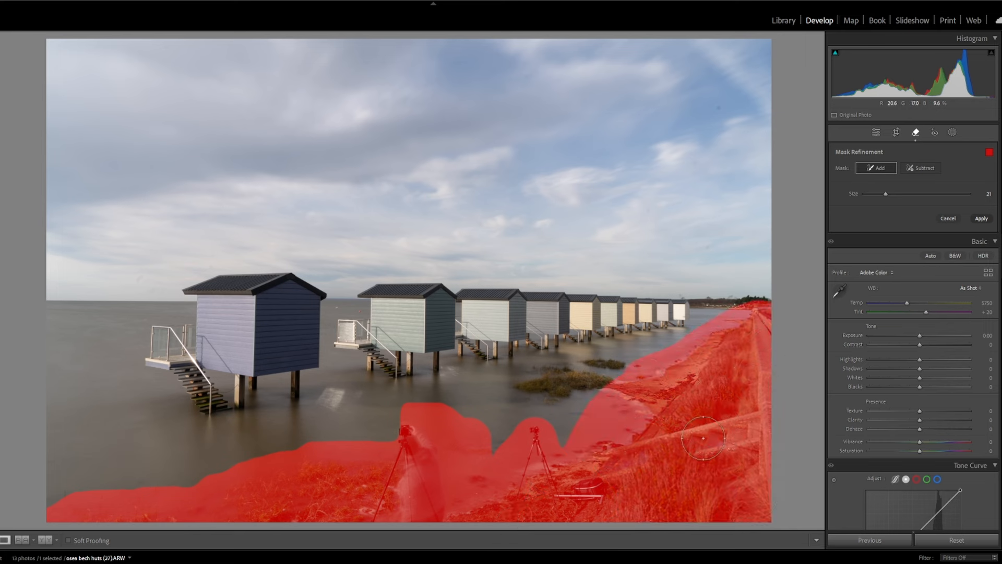
Generate the shoreline removal and keep the second variation.
click(982, 220)
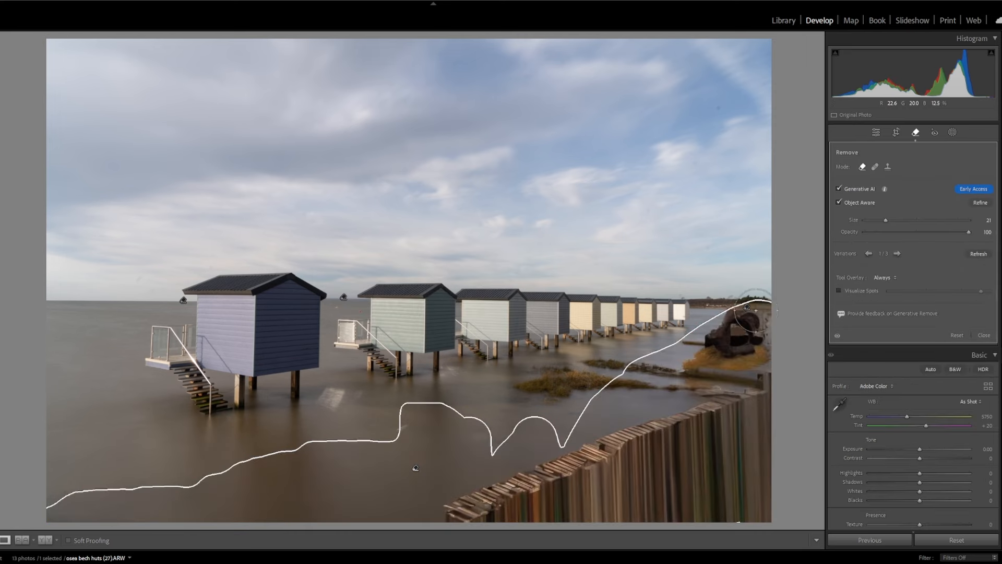
click(897, 254)
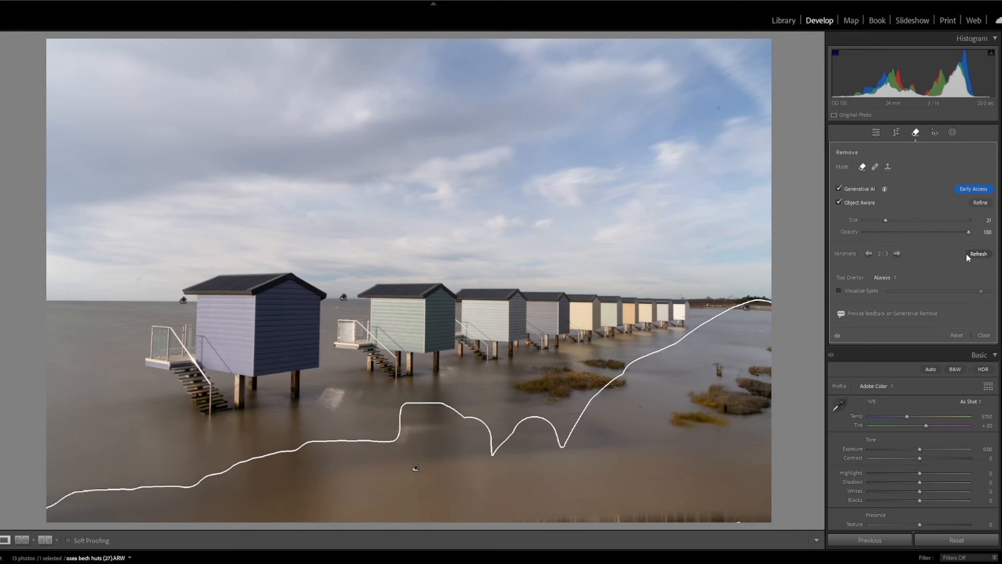
click(913, 133)
click(914, 133)
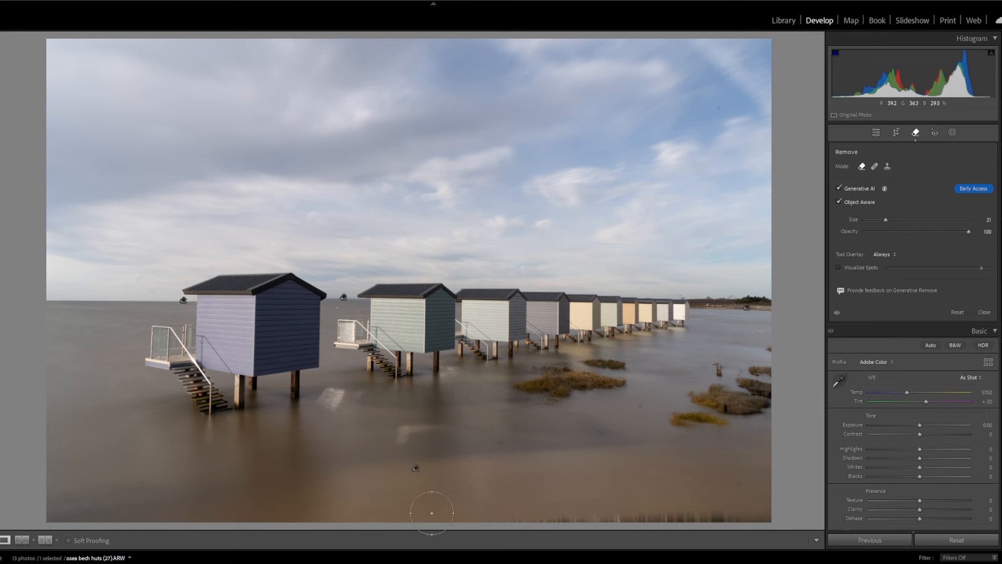
Remove the remaining grass patches from the water with generative removal, keeping the second variation for the patches farthest from the huts.
mouse_move(425, 506)
mouse_down()
mouse_move(788, 508)
mouse_move(765, 461)
mouse_move(771, 356)
mouse_move(747, 343)
mouse_move(677, 408)
mouse_move(683, 419)
mouse_move(755, 394)
mouse_move(732, 423)
mouse_move(678, 416)
mouse_up()
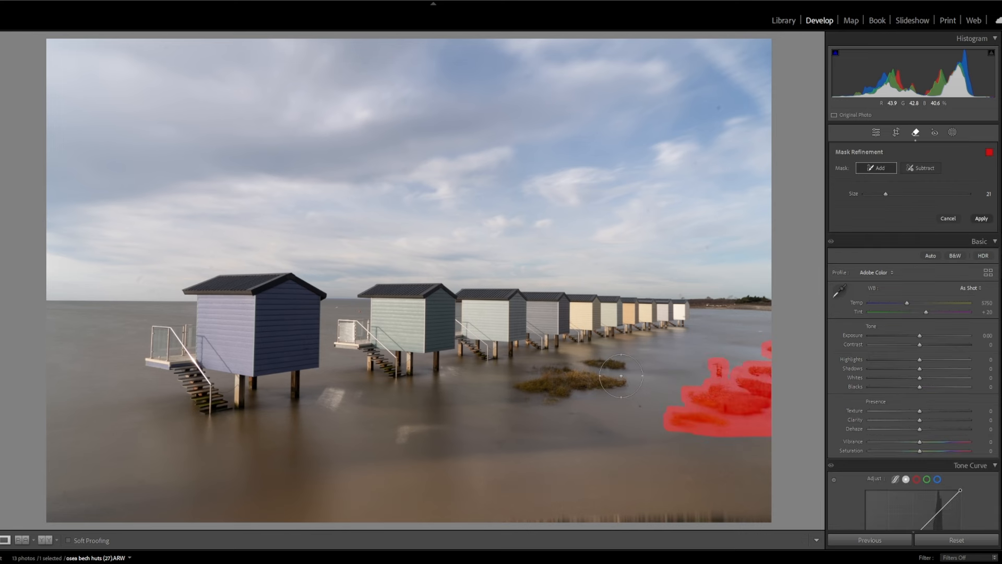
mouse_move(621, 377)
mouse_down()
mouse_move(517, 392)
mouse_move(636, 399)
mouse_move(548, 393)
mouse_up()
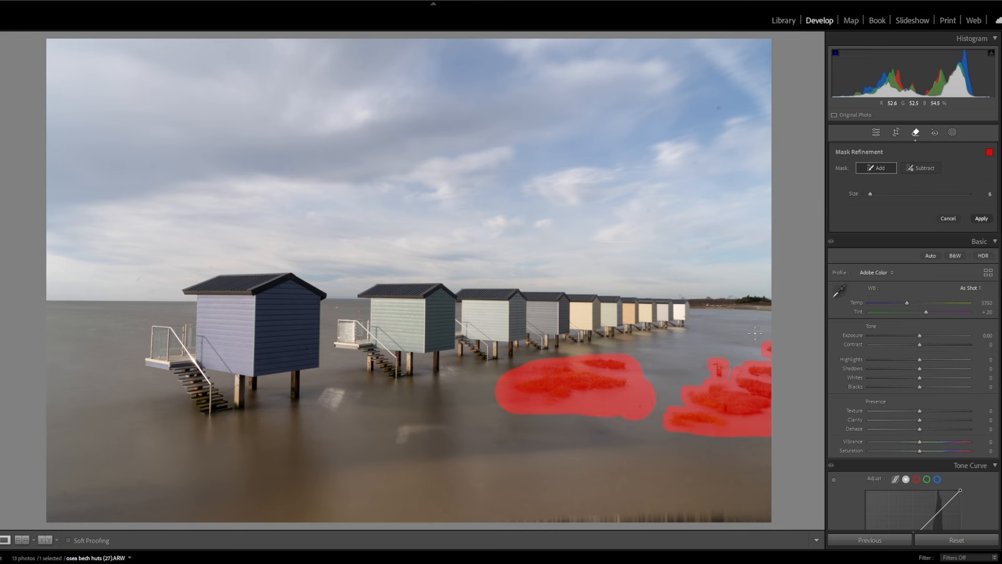
click(758, 333)
key(bracketright)
key(bracketright)
key(bracketright)
click(982, 218)
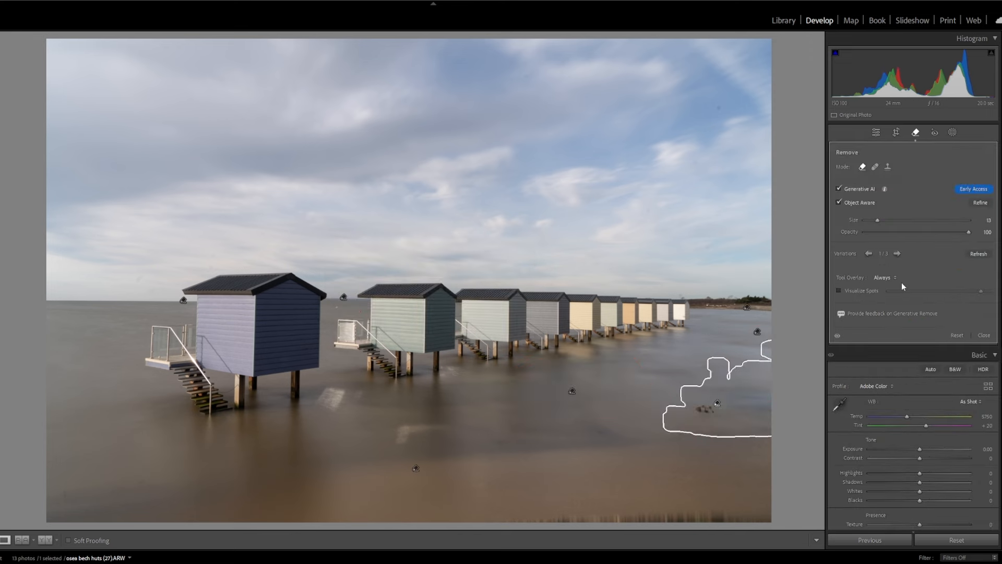
click(897, 254)
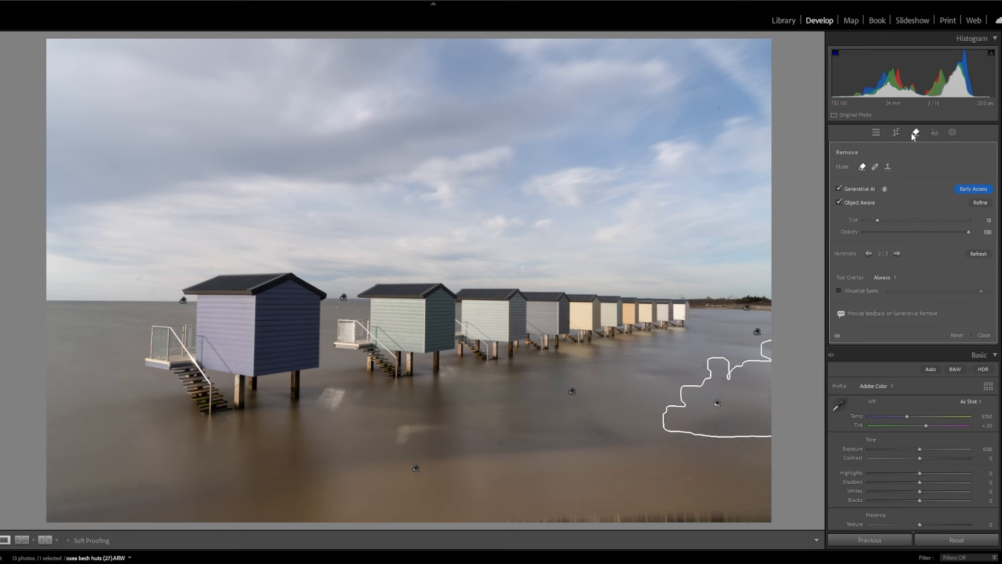
click(876, 132)
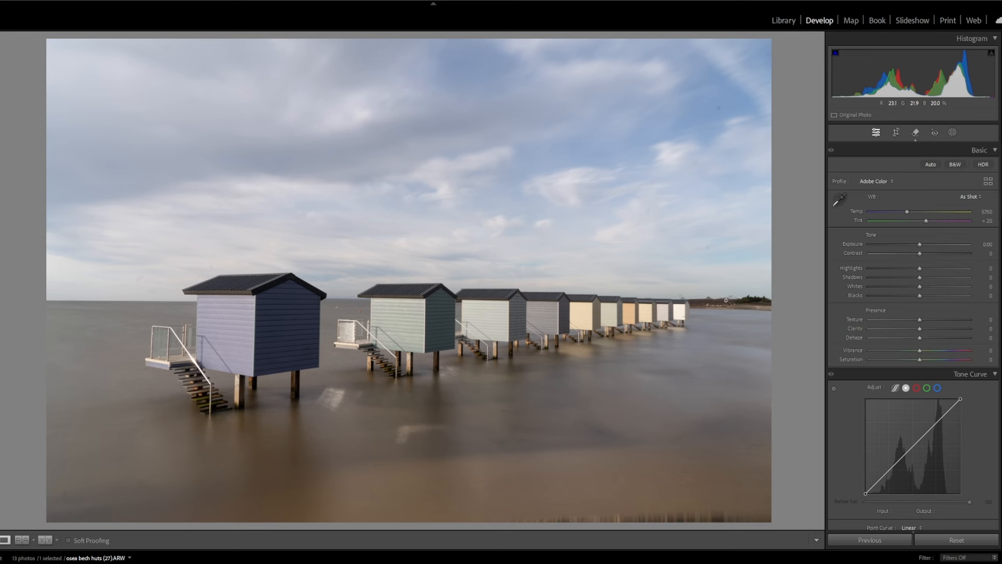
Remove the distant coastline on the horizon beyond the last hut with generative removal and keep the third variation.
click(915, 133)
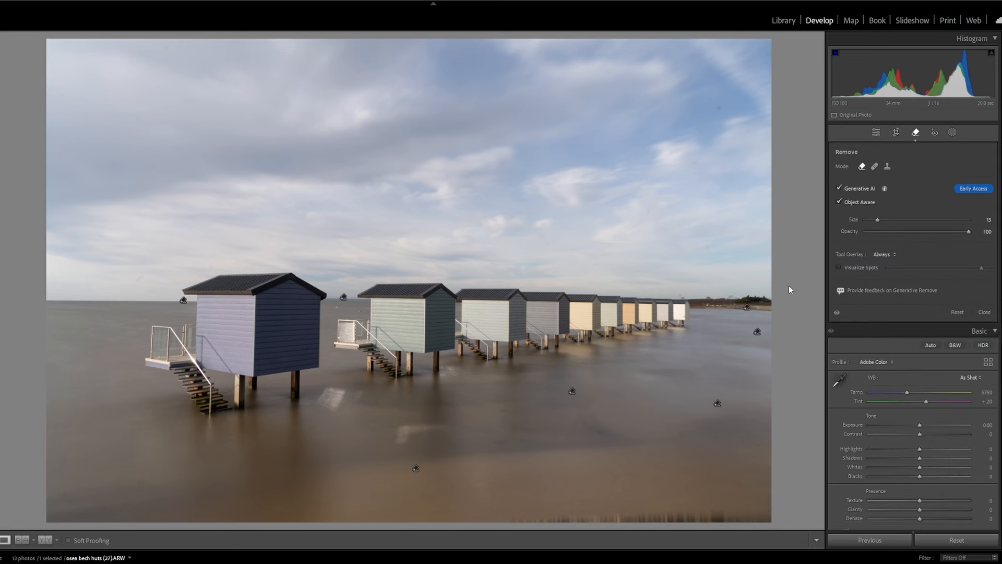
drag(772, 304, 700, 299)
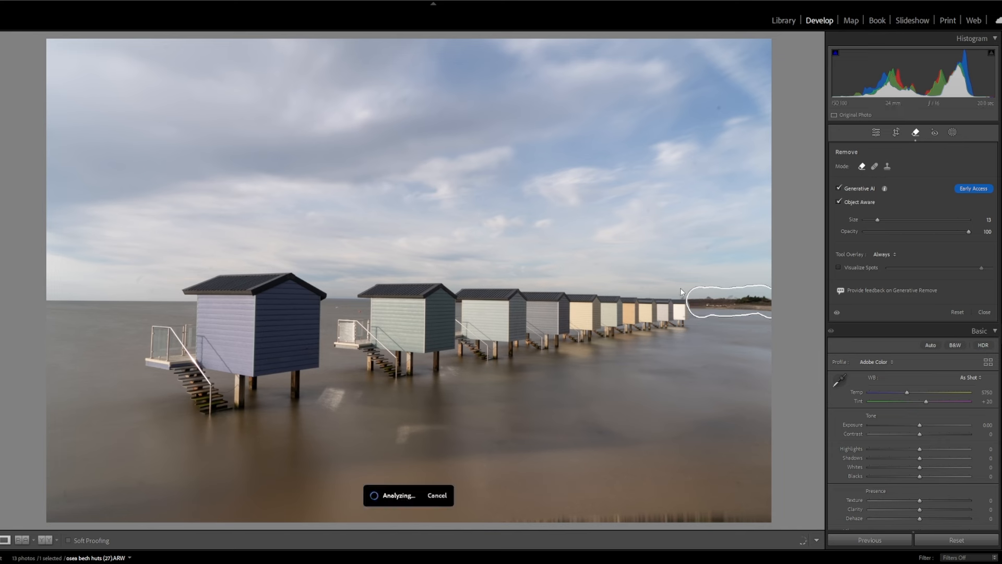
click(979, 219)
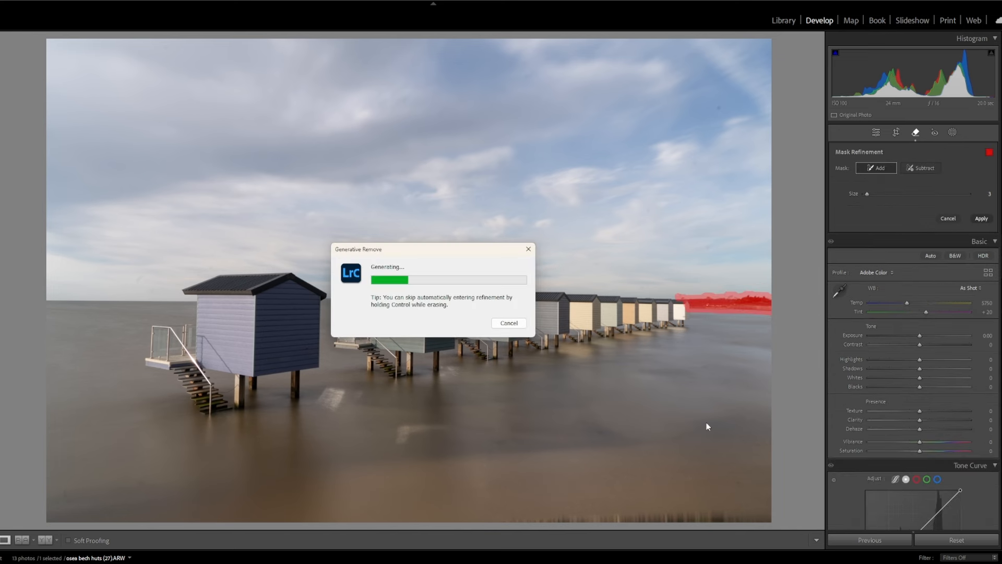
click(897, 253)
click(897, 253)
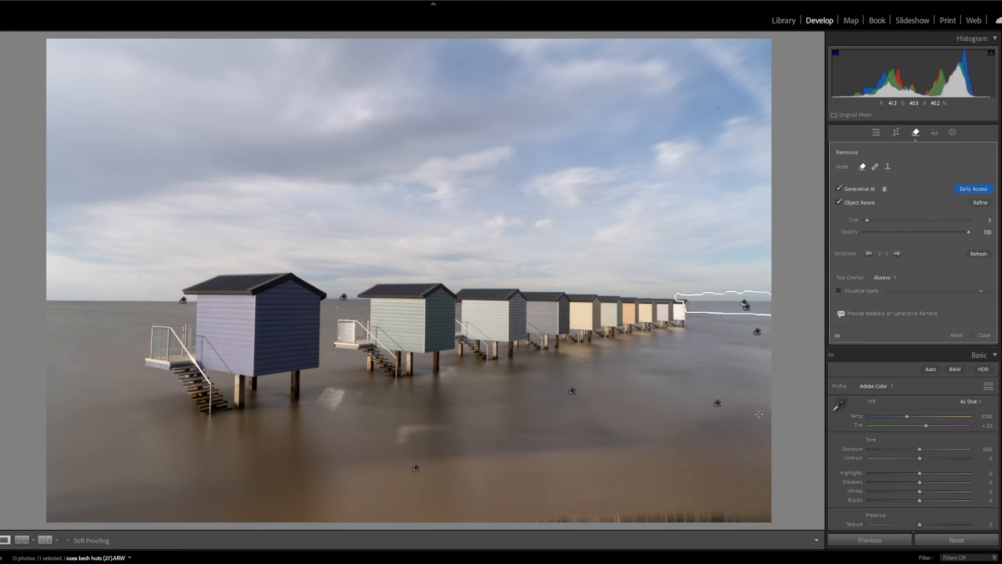
Remove the striped artefacts along the photo's lower edge using a size 13 brush and switch to the next generated variation.
scroll(747, 494, up, 5)
scroll(754, 514, up, 2)
mouse_move(729, 515)
mouse_down()
mouse_move(469, 525)
mouse_move(673, 499)
mouse_move(774, 504)
mouse_up()
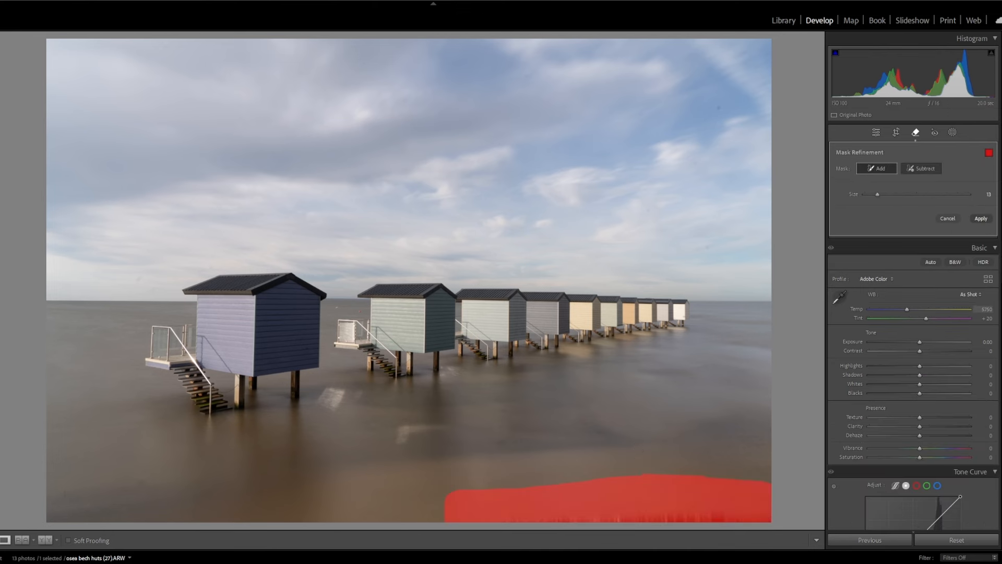
click(980, 219)
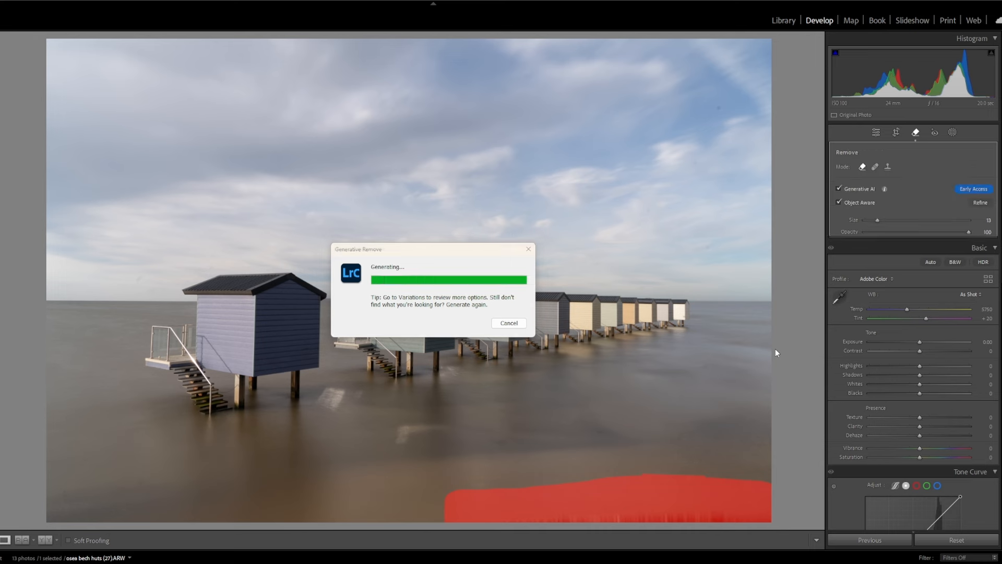
click(897, 253)
key(q)
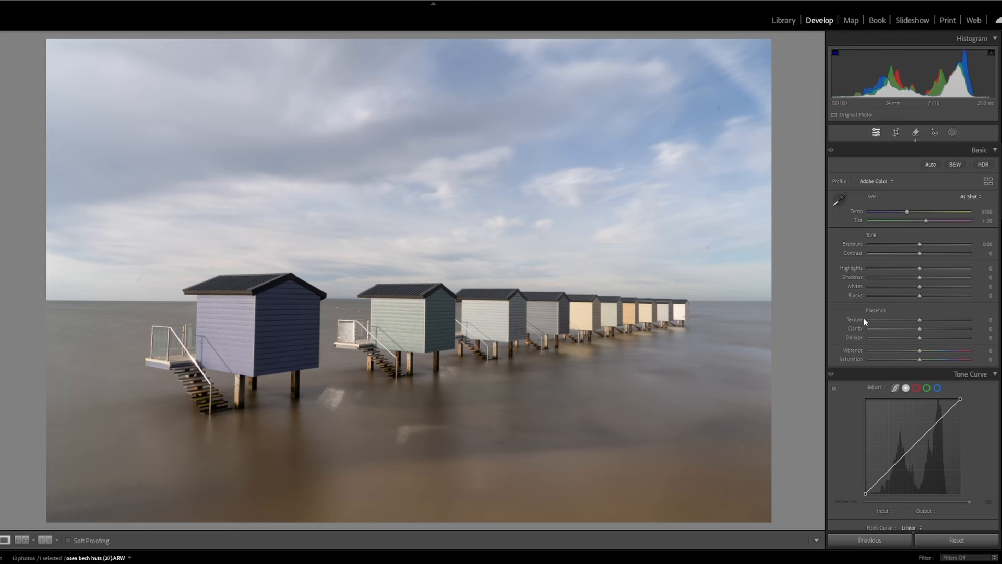
Straighten the photo along the sea horizon, at a crop angle of about -0.69, and apply the crop.
click(897, 134)
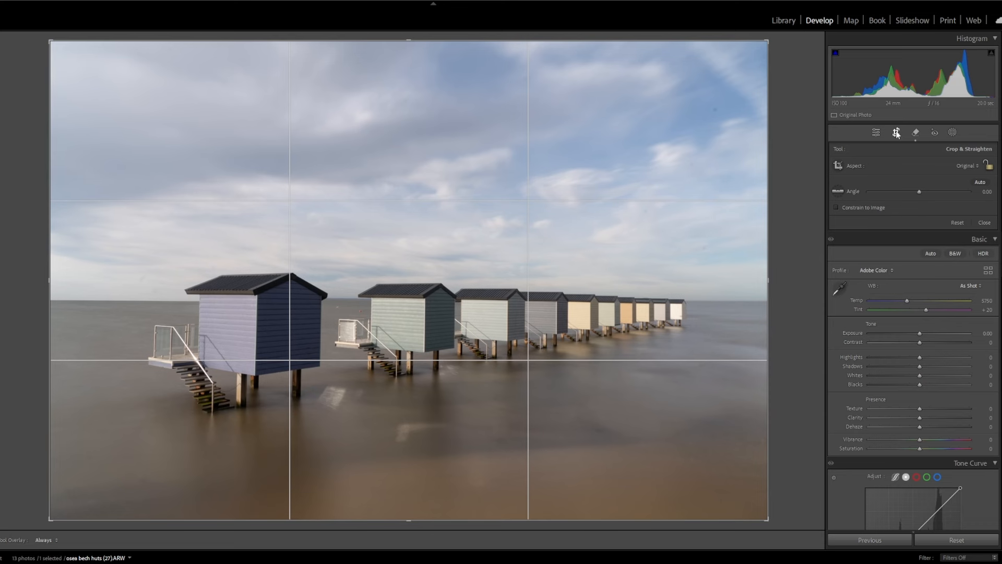
click(841, 192)
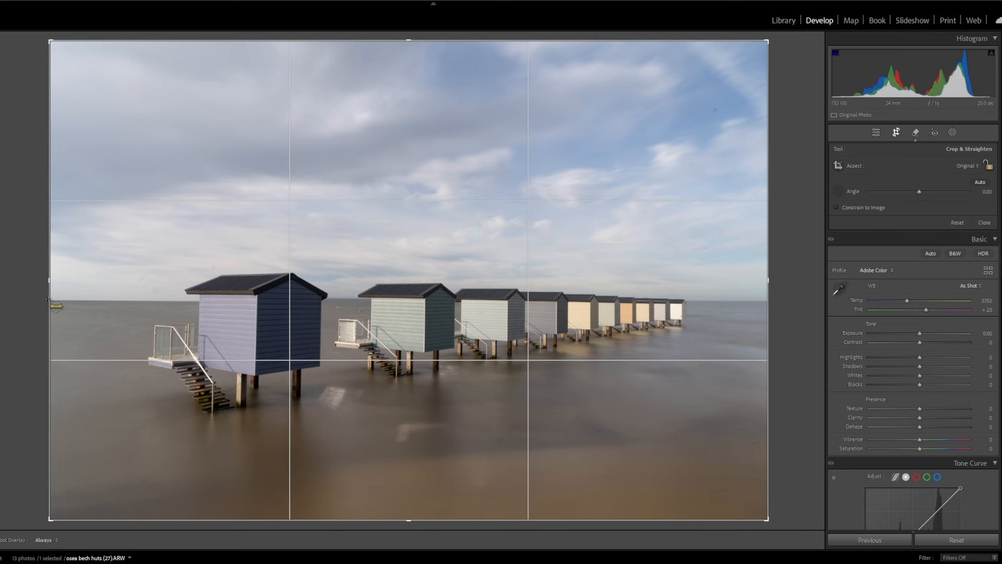
drag(49, 300, 56, 300)
drag(167, 297, 200, 300)
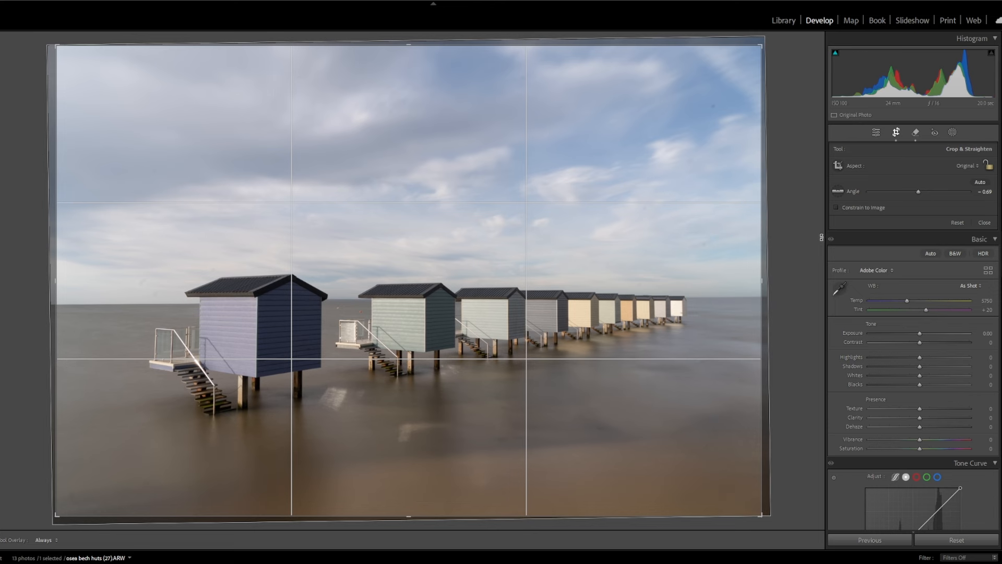
key(Return)
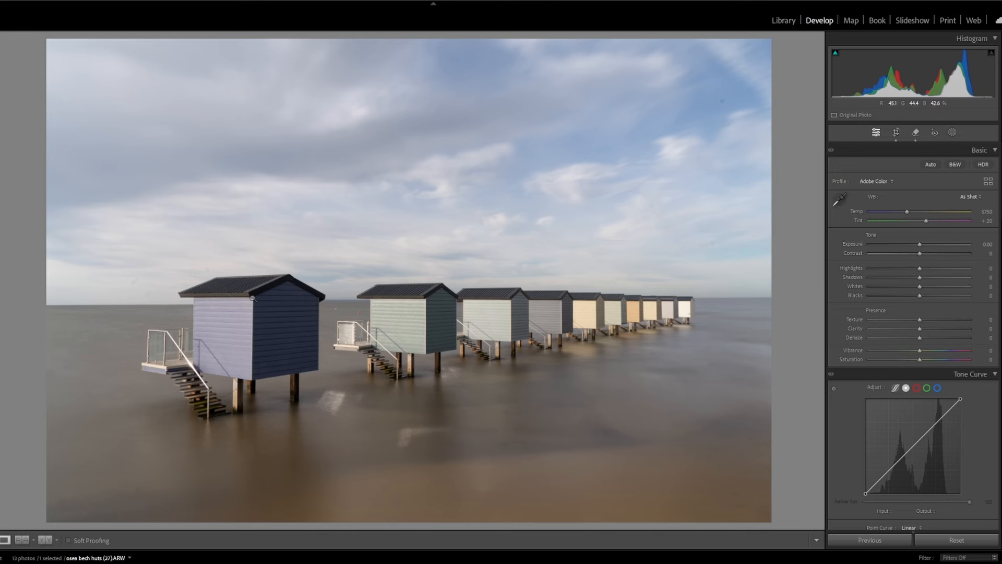
Turn on Visualize Spots for the Remove tool to reveal sensor dust in the photo.
click(916, 132)
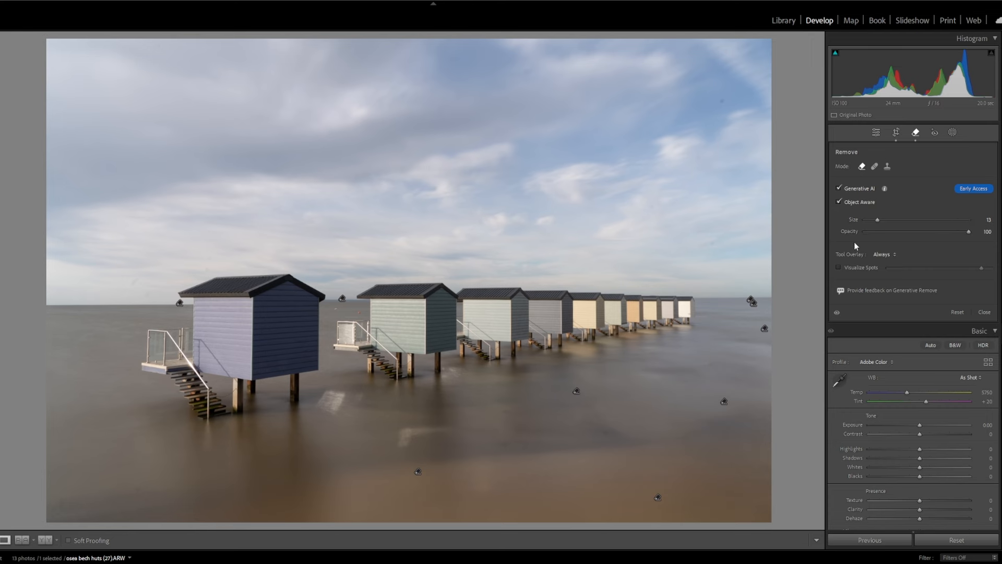
click(839, 268)
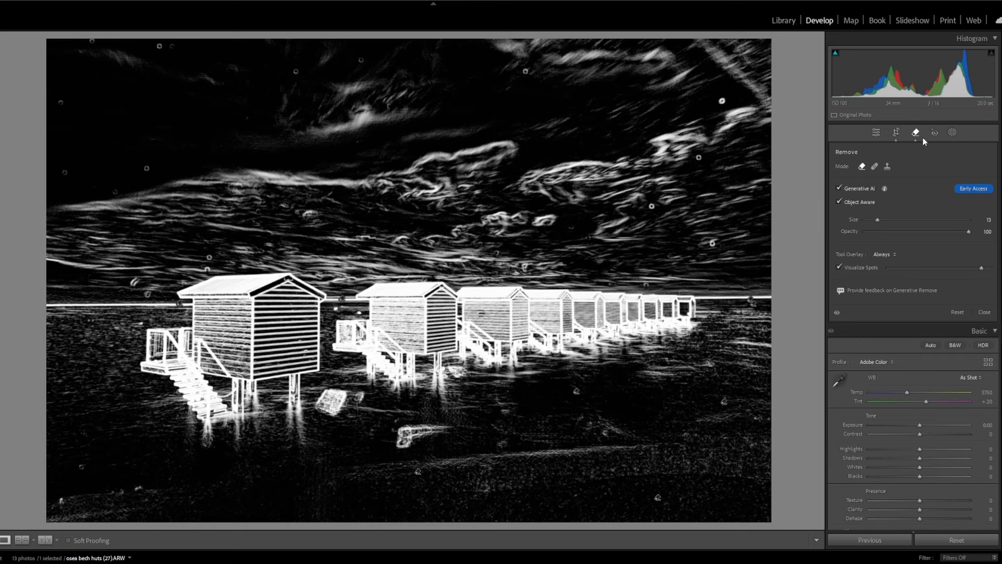
Heal the dust spots in the right half of the sky with Heal mode, reducing the brush size to 7.
click(874, 167)
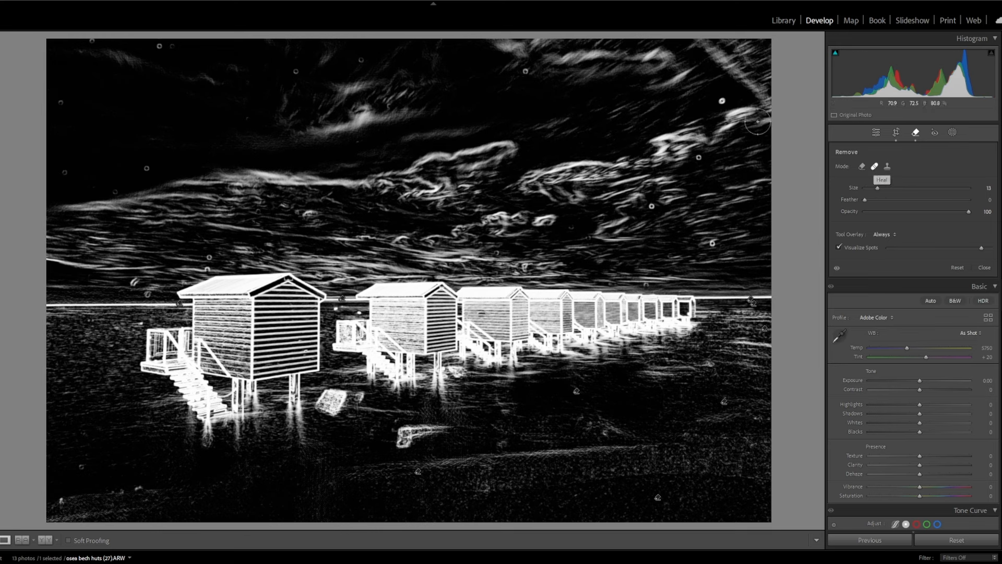
scroll(722, 98, down, 2)
scroll(721, 99, down, 2)
click(721, 100)
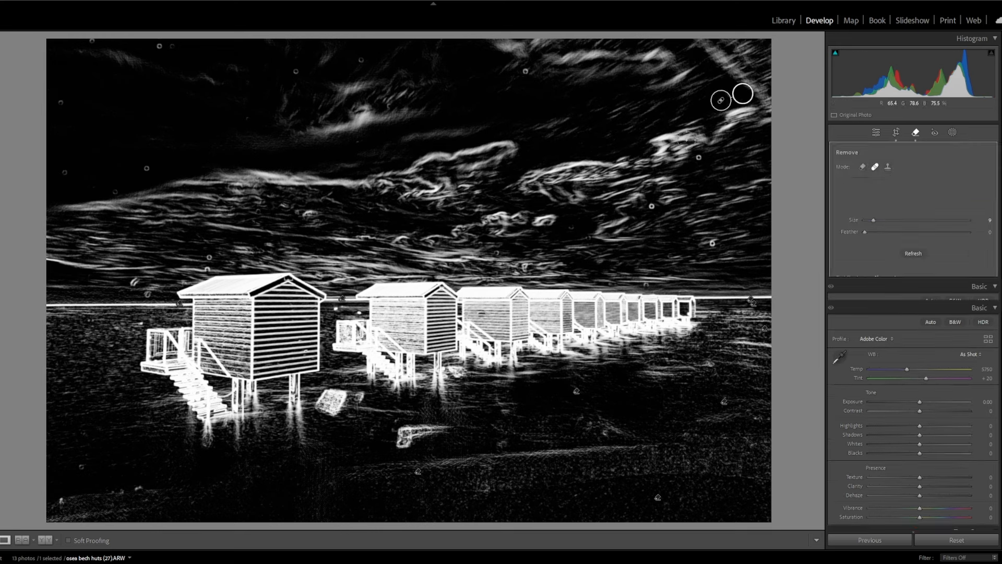
scroll(697, 158, down, 1)
click(698, 156)
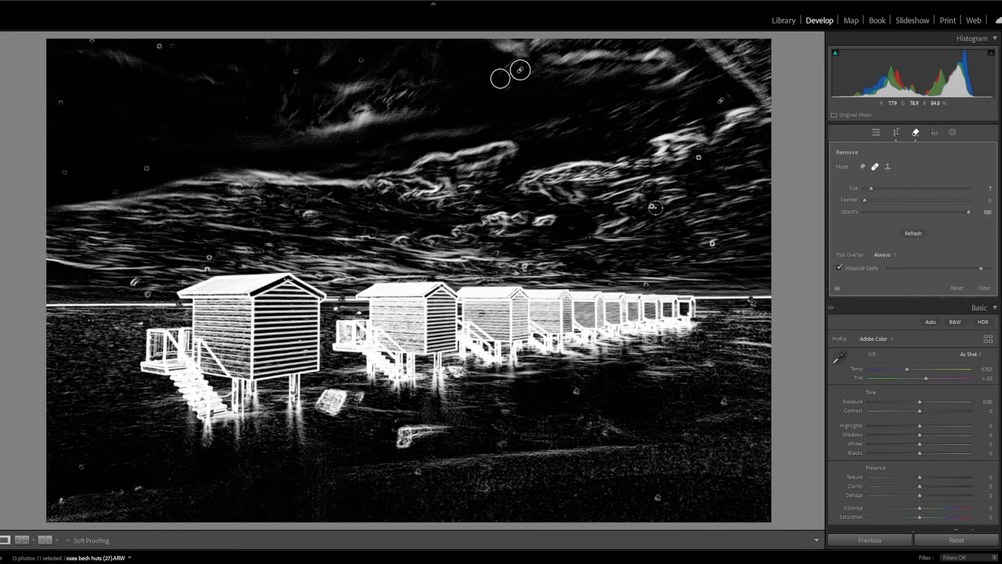
click(711, 240)
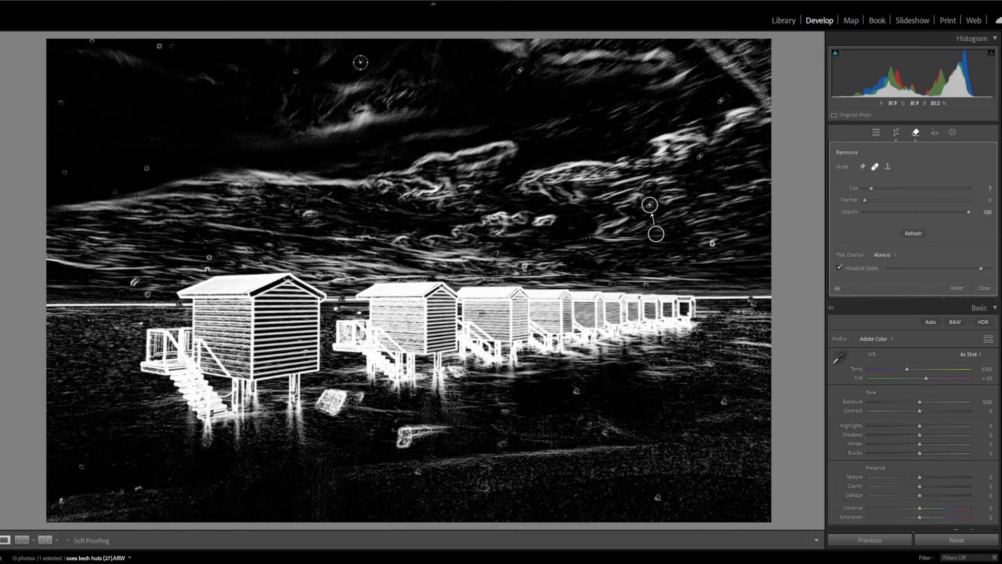
Heal the dust spots across the left half of the sky, down to the horizon beside the first hut.
click(293, 72)
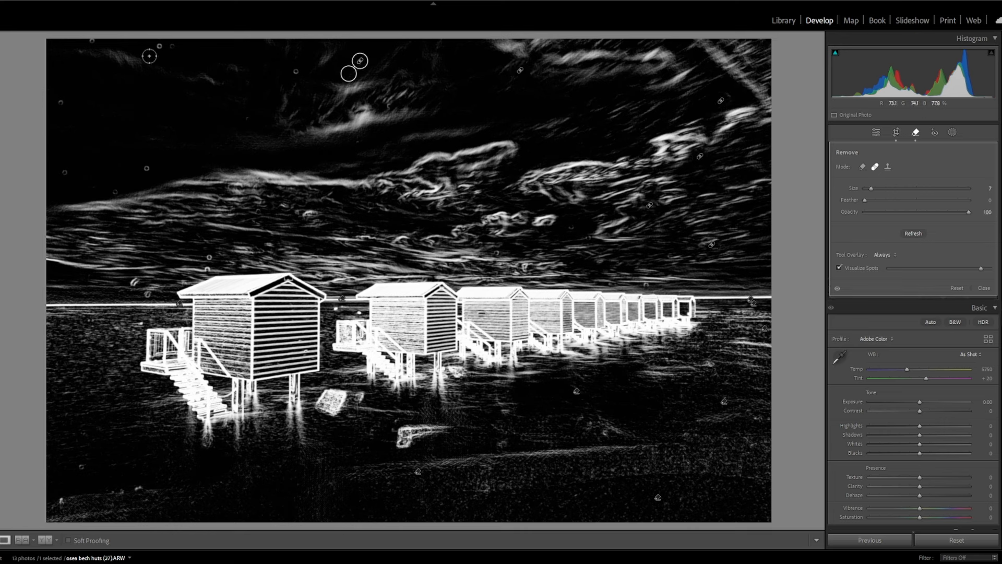
click(164, 47)
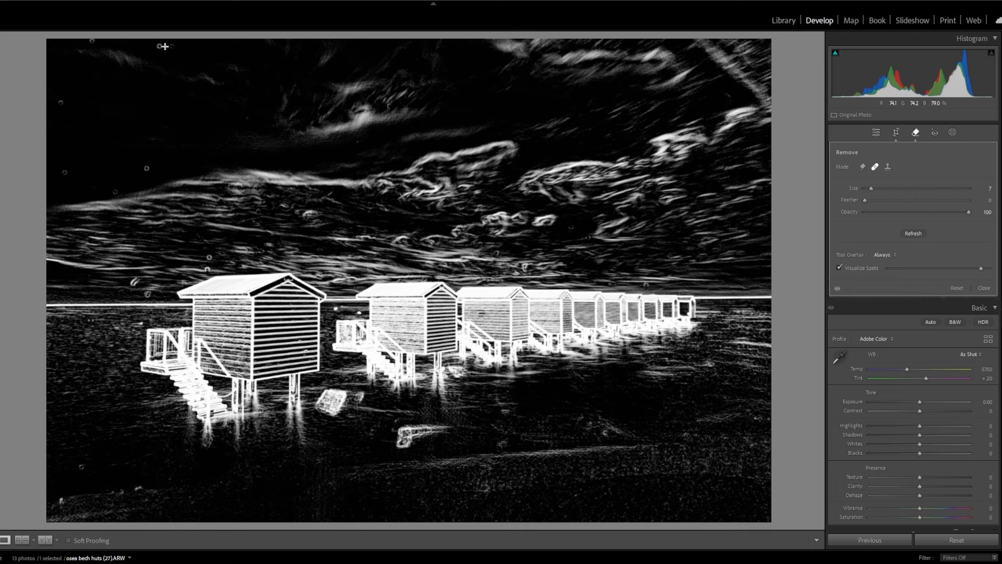
click(89, 42)
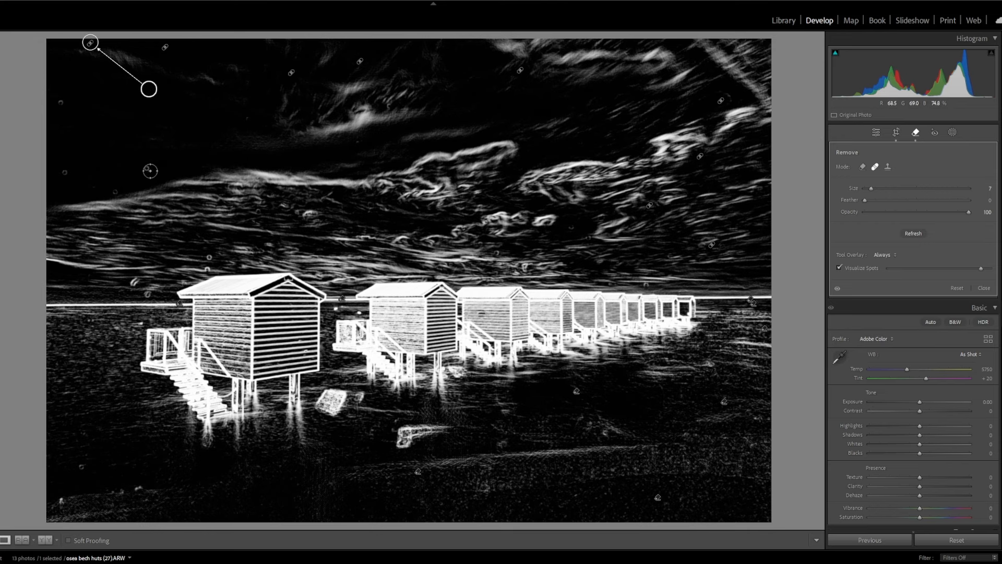
click(60, 171)
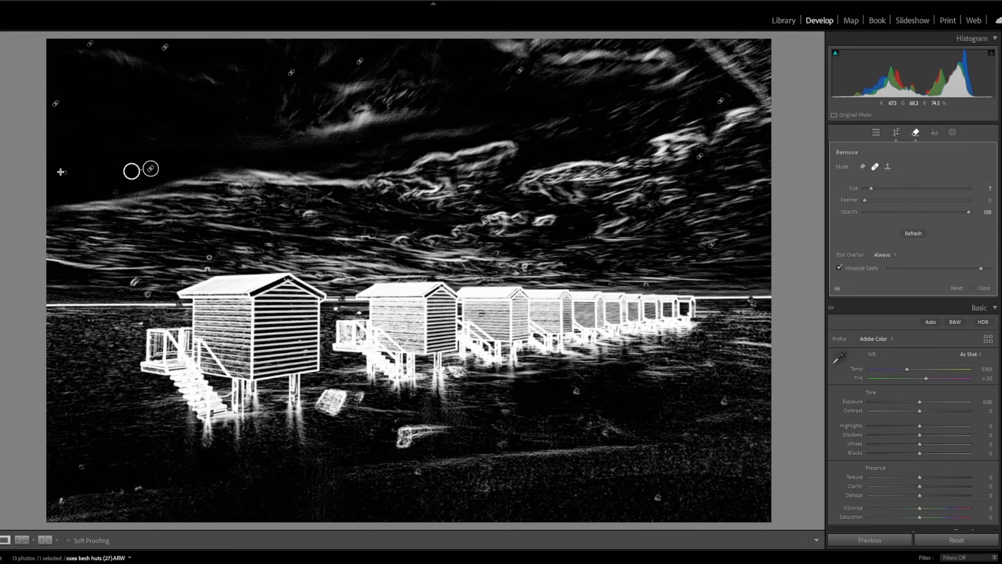
click(209, 257)
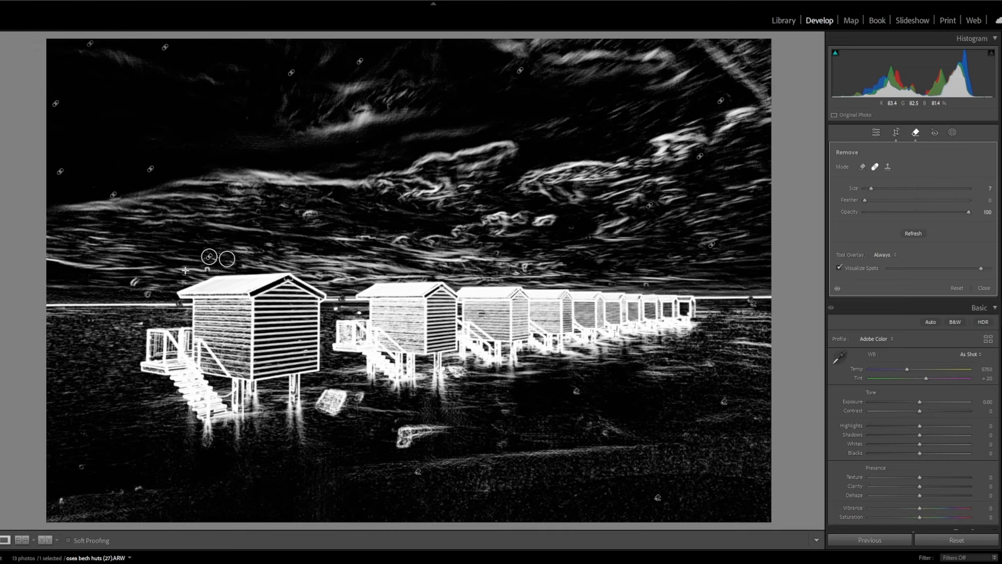
click(136, 276)
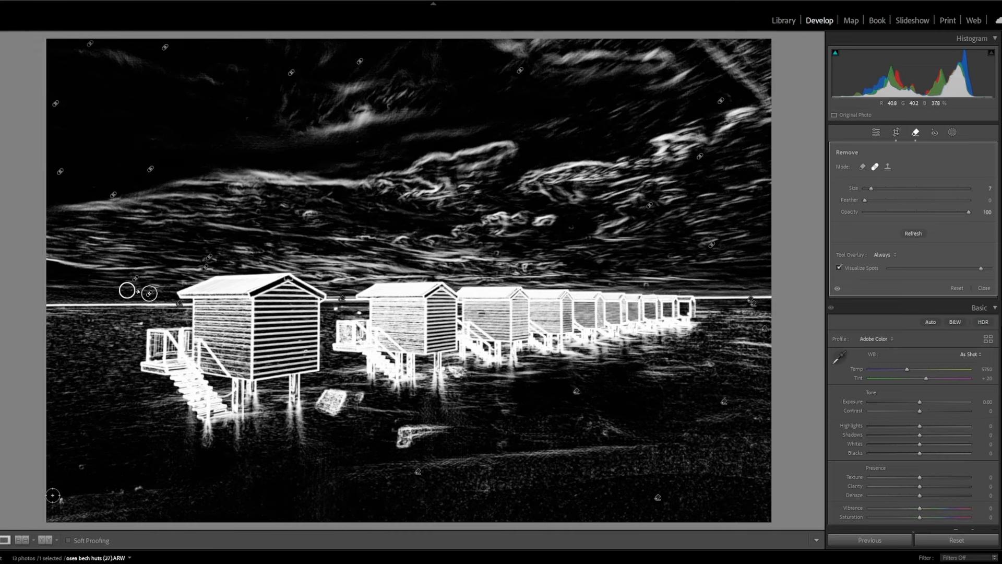
Heal the dust spots in the water near the photo's lower-left corner and turn off Visualize Spots.
click(84, 470)
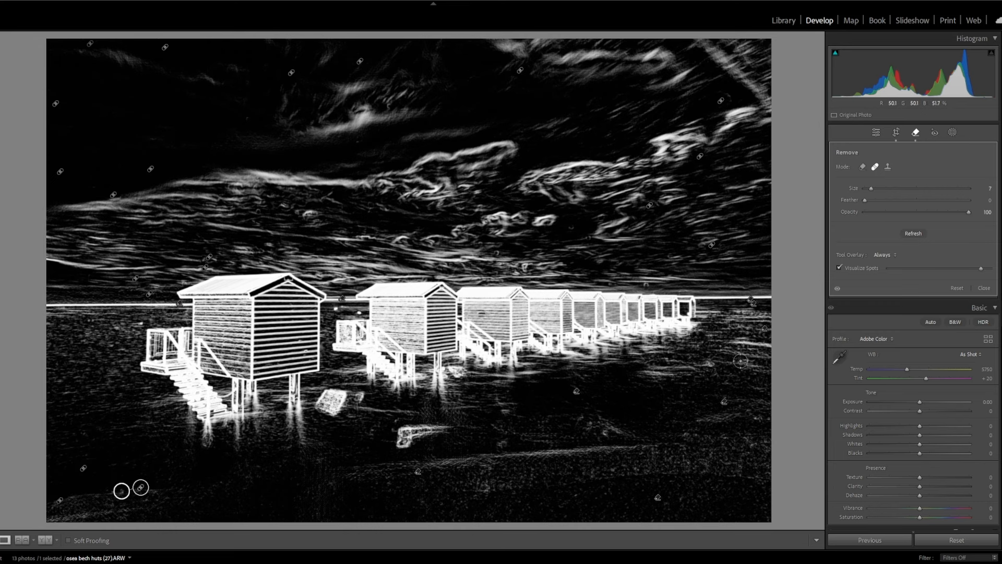
click(915, 132)
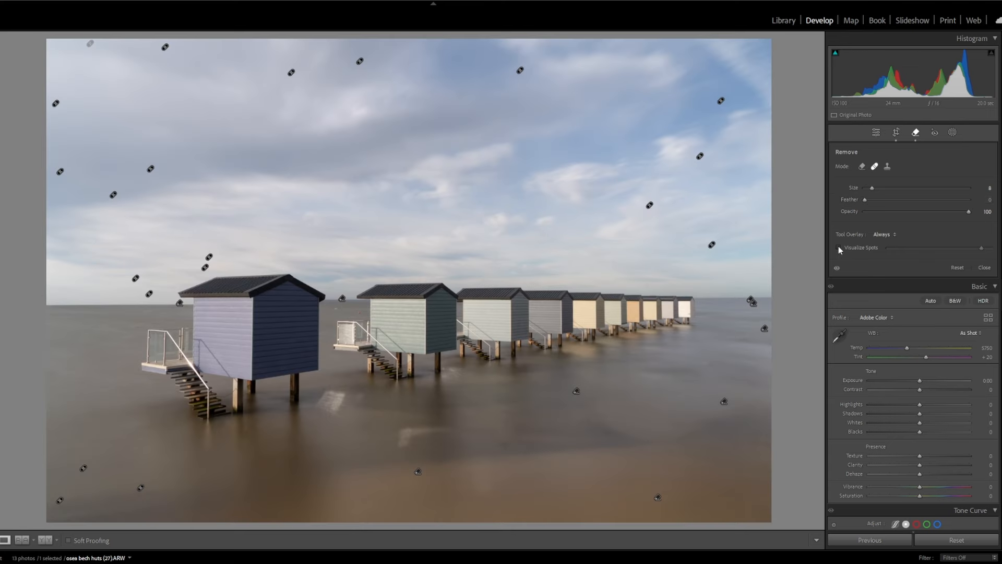
click(839, 246)
Heal the two pale patches in the foreground water with a size 8 brush and switch the second patch to generative removal.
mouse_move(336, 411)
mouse_down()
mouse_move(341, 399)
mouse_move(323, 404)
mouse_move(359, 398)
mouse_up()
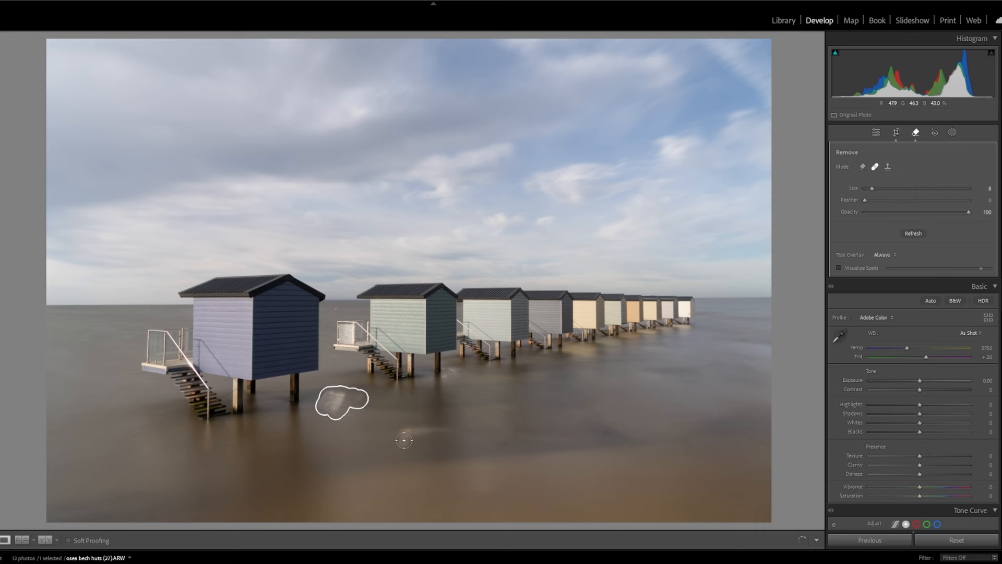
mouse_move(402, 447)
mouse_down()
mouse_move(407, 424)
mouse_move(442, 429)
mouse_up()
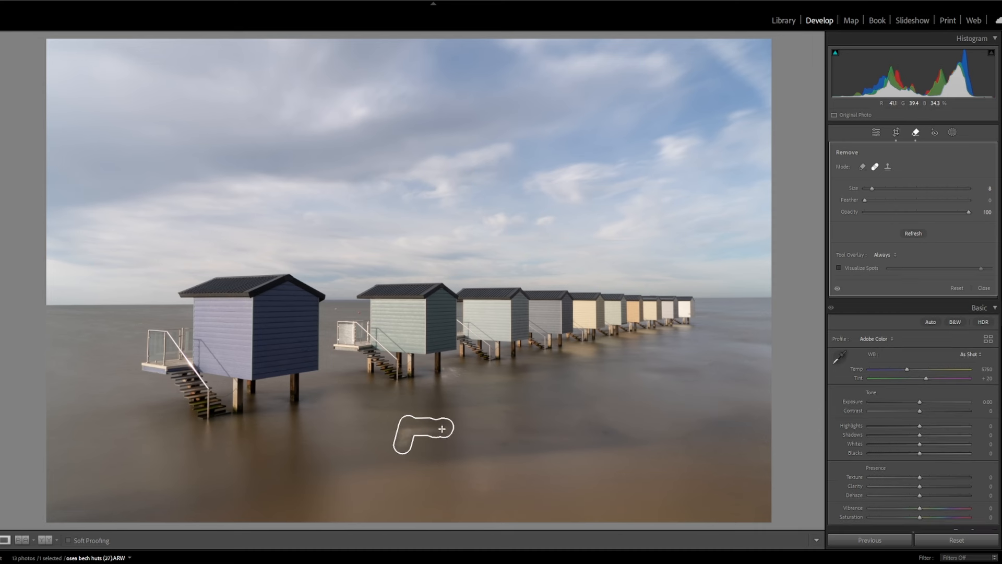
click(862, 168)
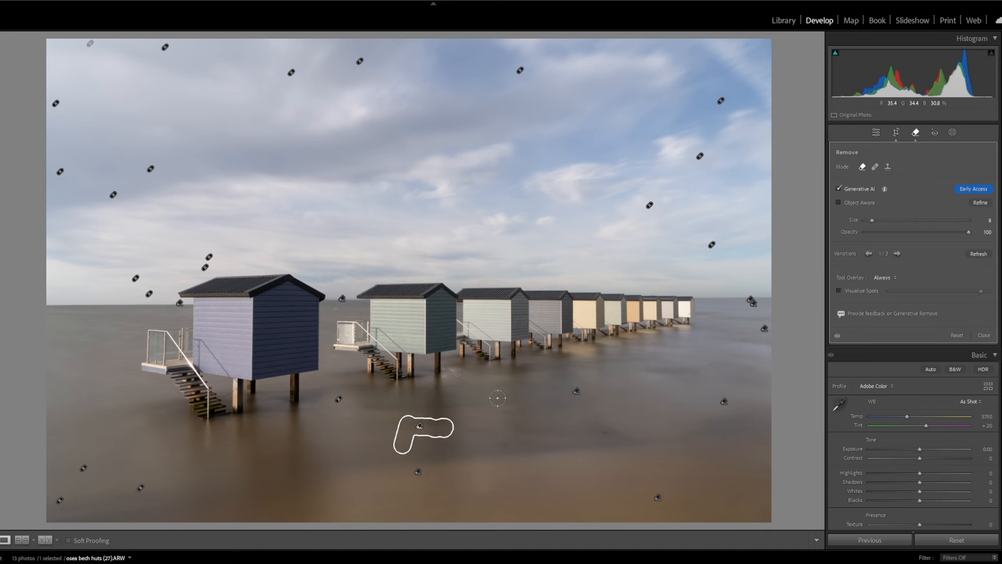
Delete the heal near the first hut and generatively remove that patch plus two small areas beside the second hut.
click(339, 399)
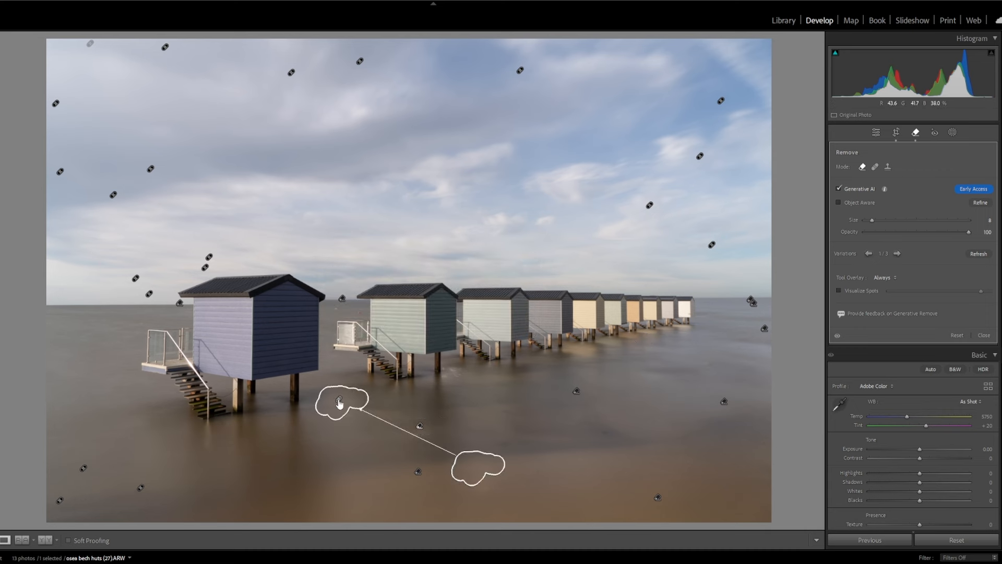
key(Delete)
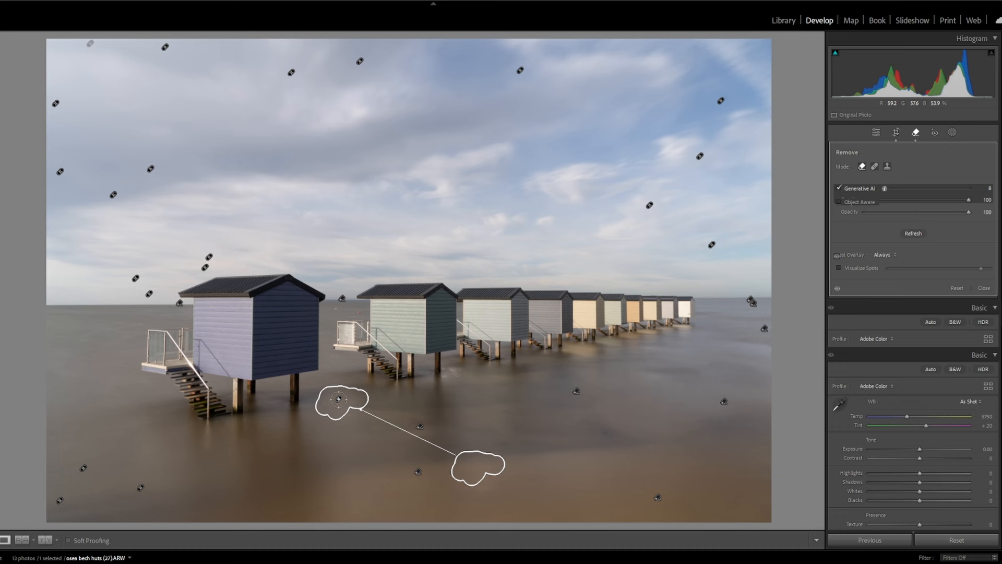
mouse_move(346, 389)
mouse_down()
mouse_move(368, 396)
mouse_move(312, 417)
mouse_move(338, 399)
mouse_move(331, 415)
mouse_up()
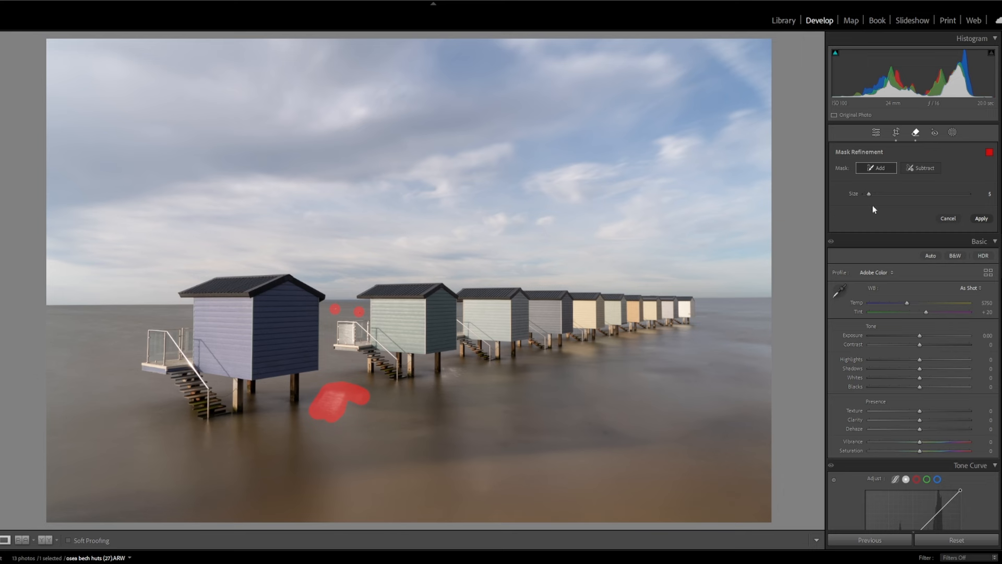
click(982, 218)
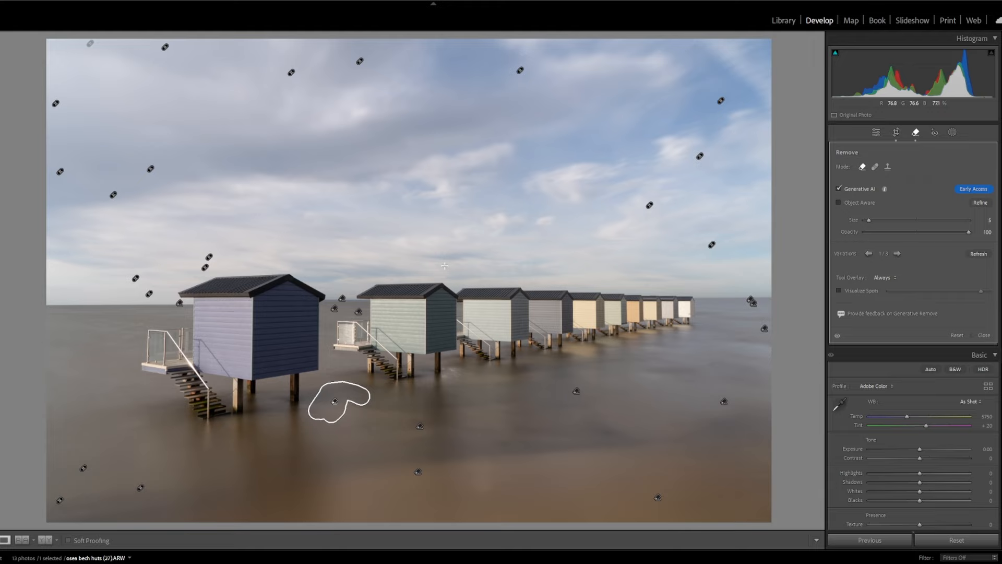
Generatively remove the dark remnant between the second and third hut roofs with a size 5 brush, switch to the next variation and close the tool.
scroll(444, 265, up, 5)
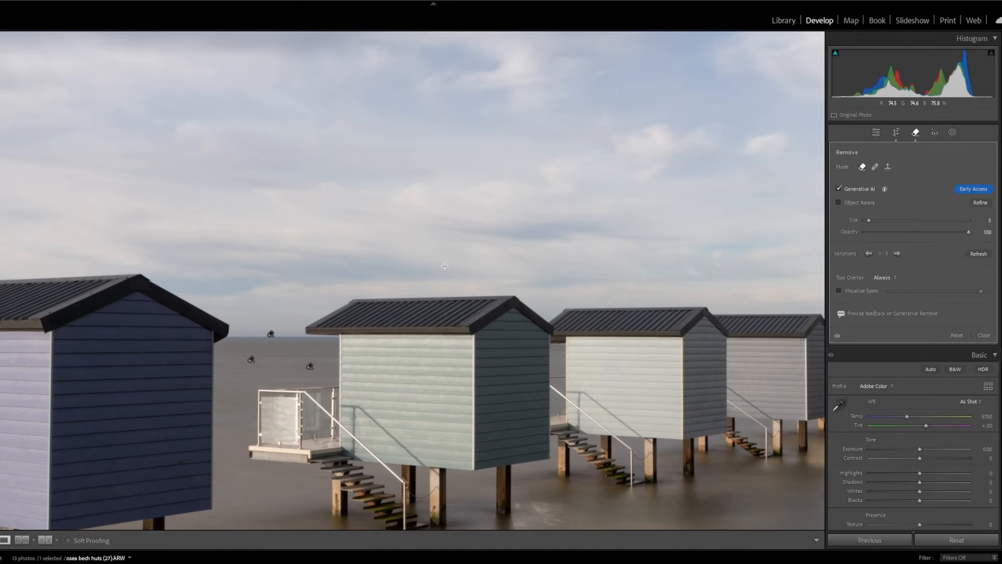
scroll(444, 266, up, 2)
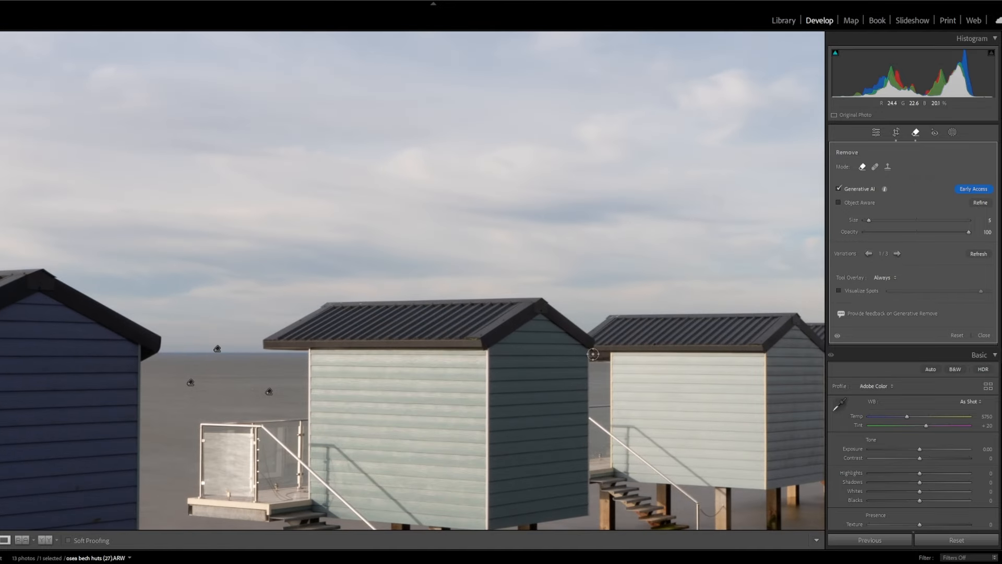
mouse_move(593, 353)
mouse_down()
mouse_move(608, 355)
mouse_move(599, 355)
mouse_up()
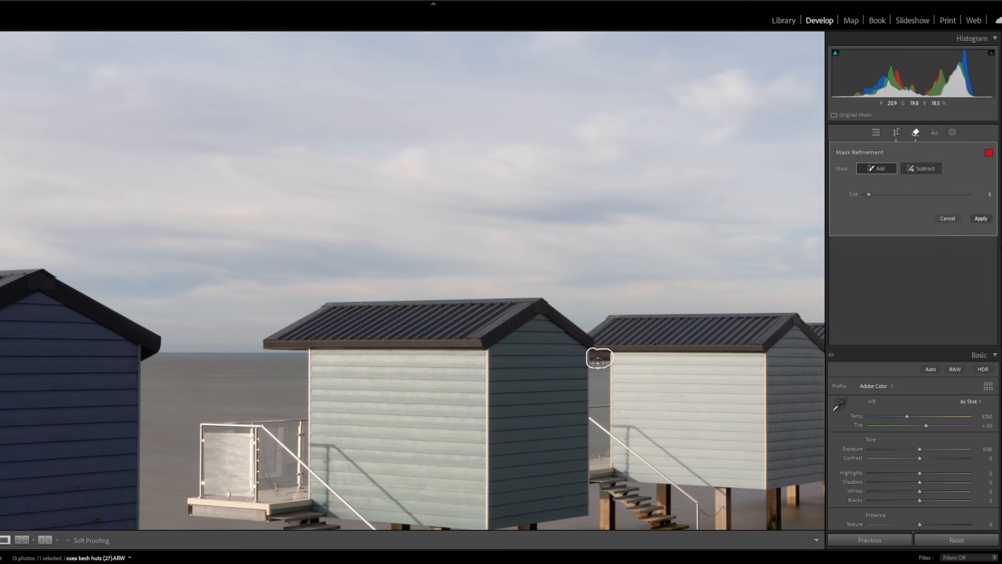
click(981, 218)
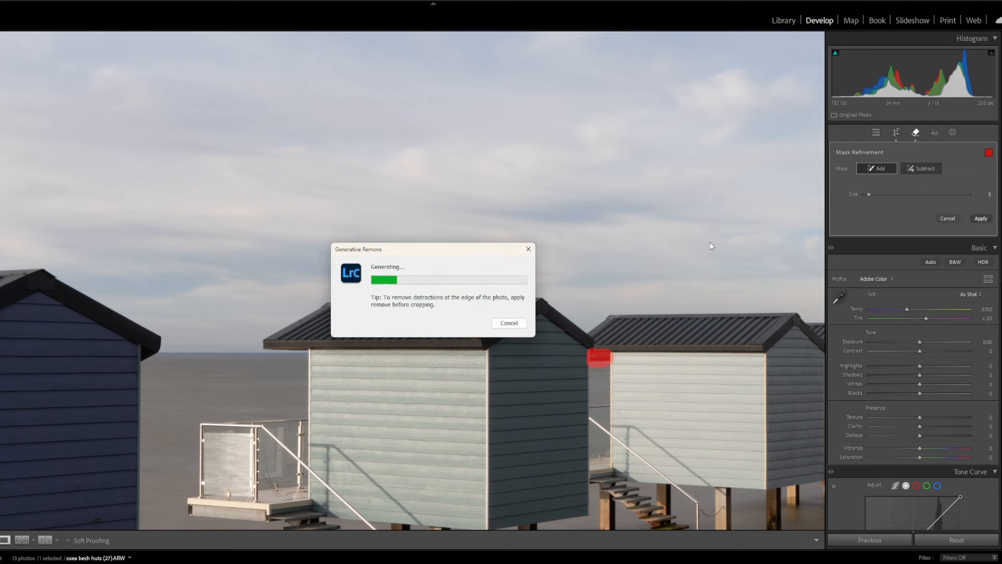
drag(438, 251, 111, 59)
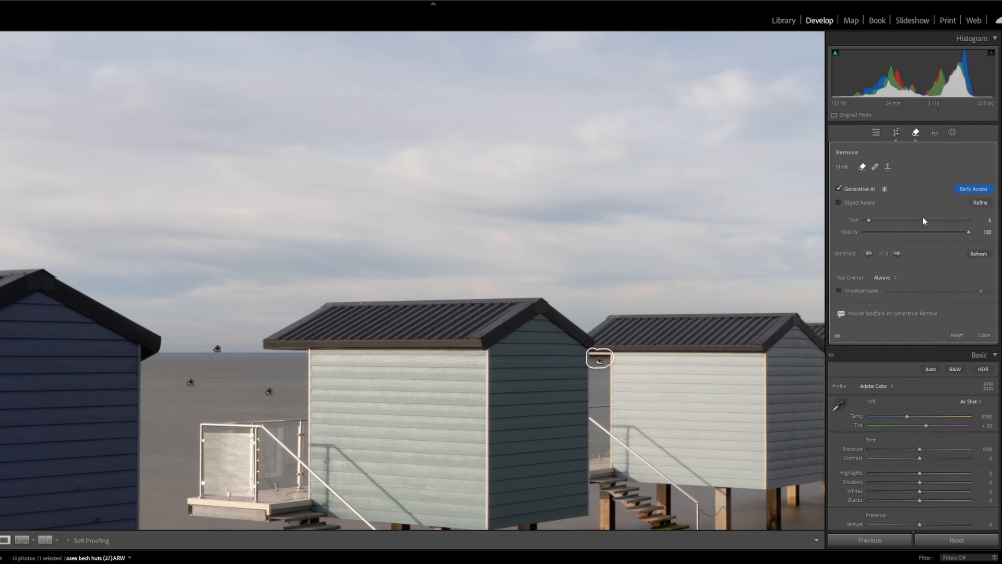
click(897, 254)
key(q)
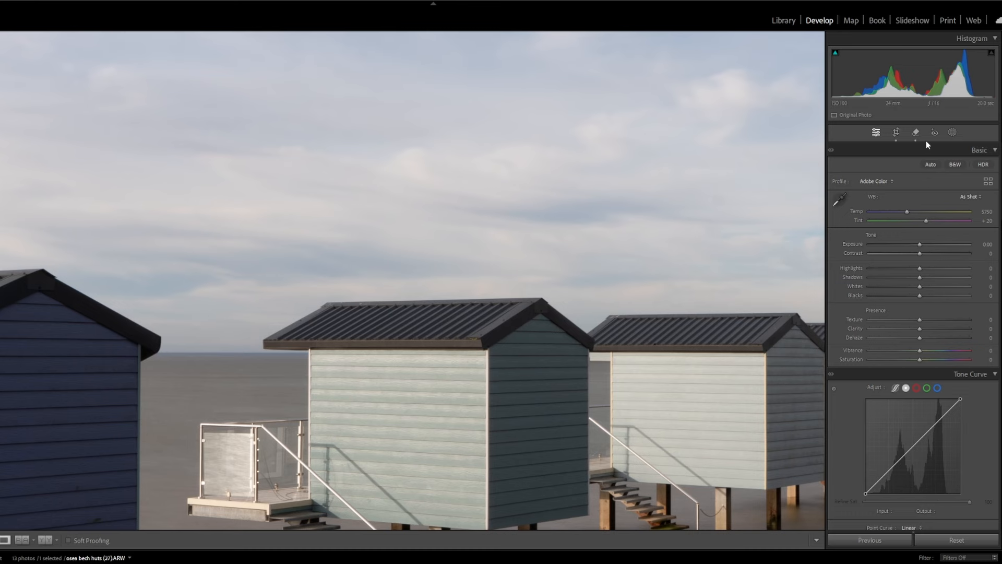
Crop a strip of foreground water off the photo's lower edge and apply the crop.
key(ctrl+minus)
key(ctrl+minus)
key(ctrl+minus)
key(ctrl+minus)
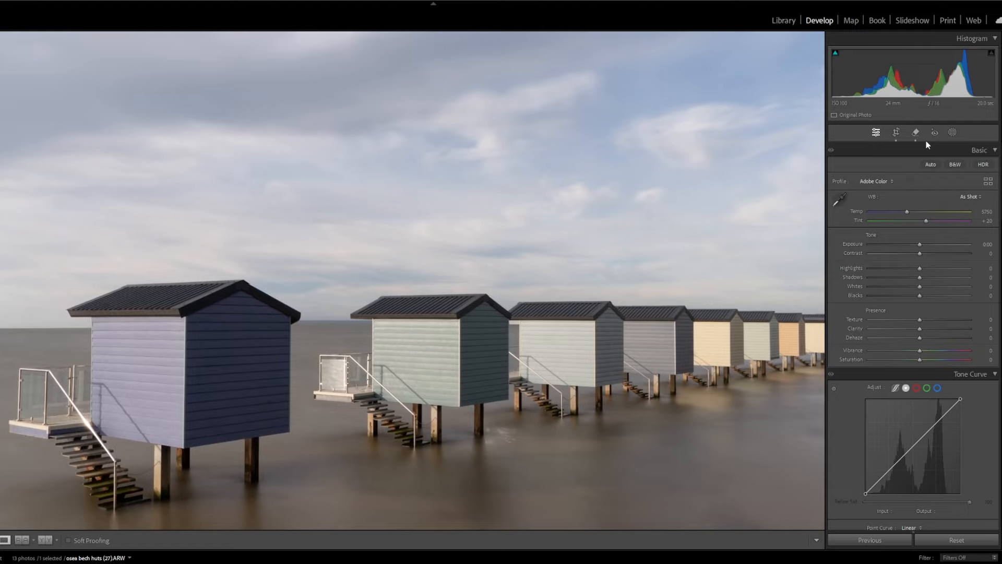
key(ctrl+minus)
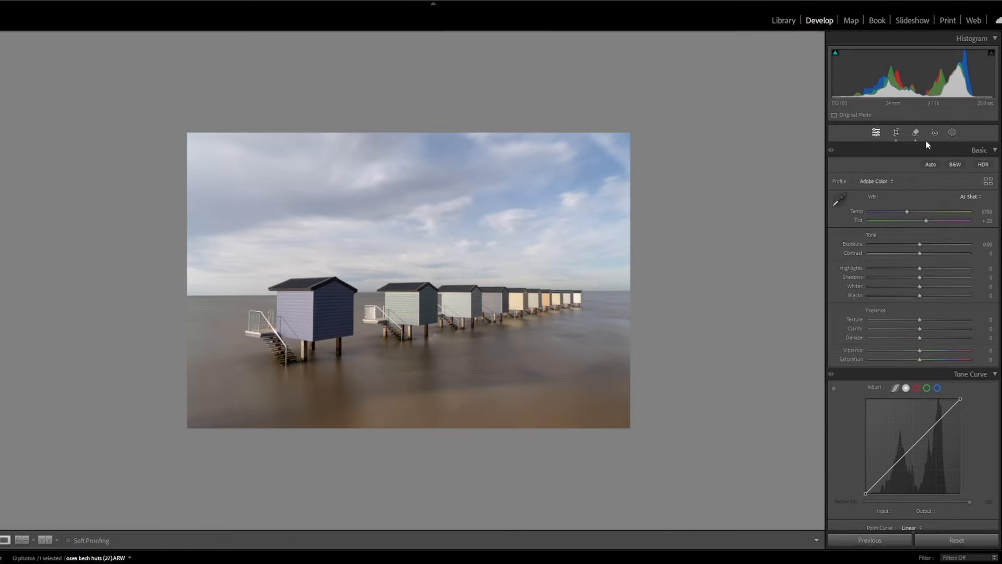
key(ctrl+equal)
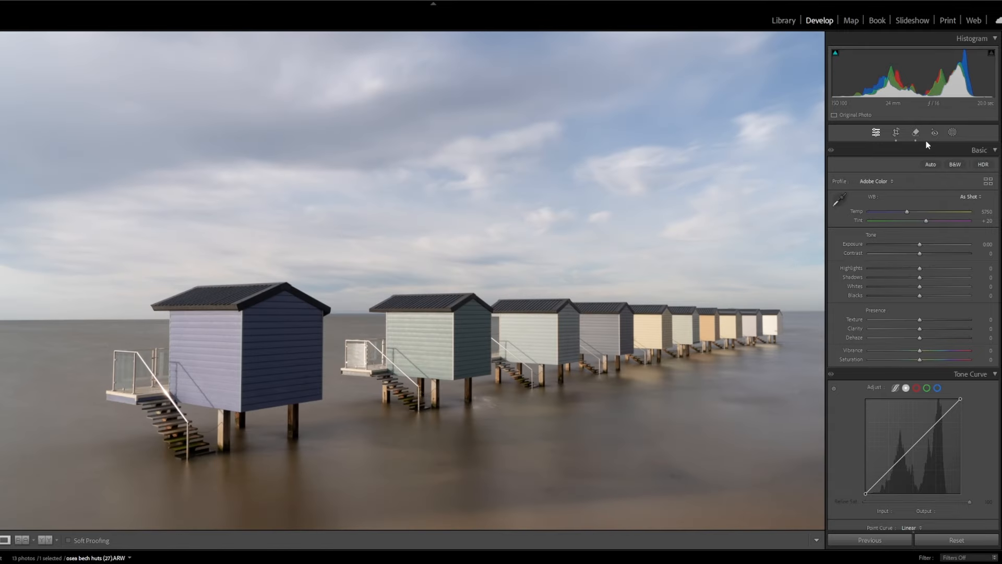
key(ctrl+minus)
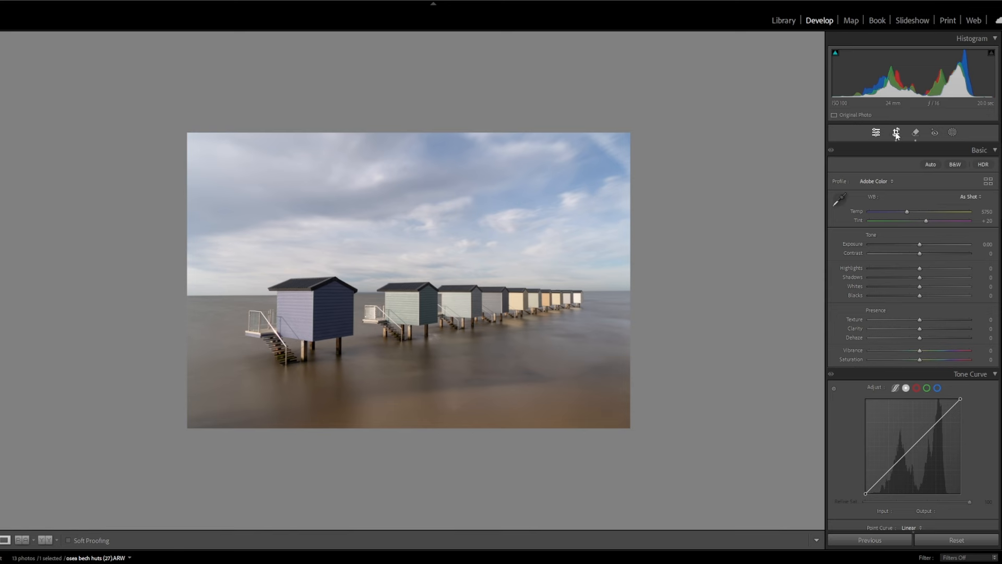
click(896, 134)
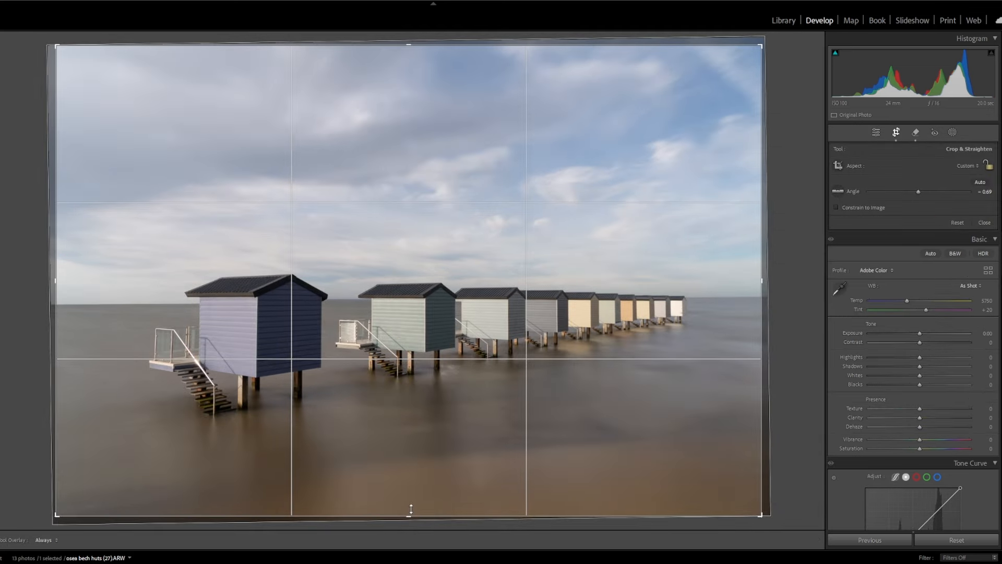
drag(410, 509, 411, 497)
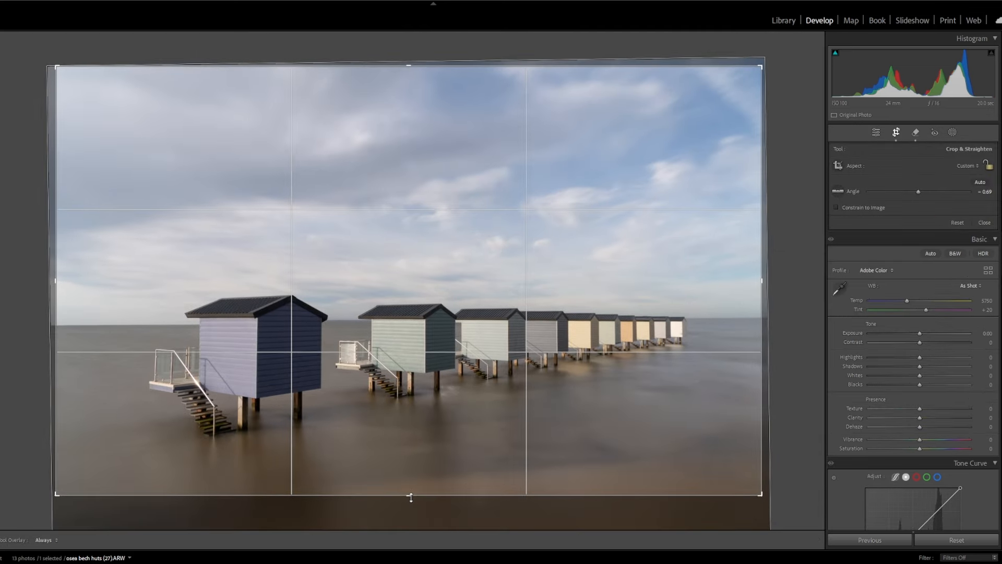
key(Return)
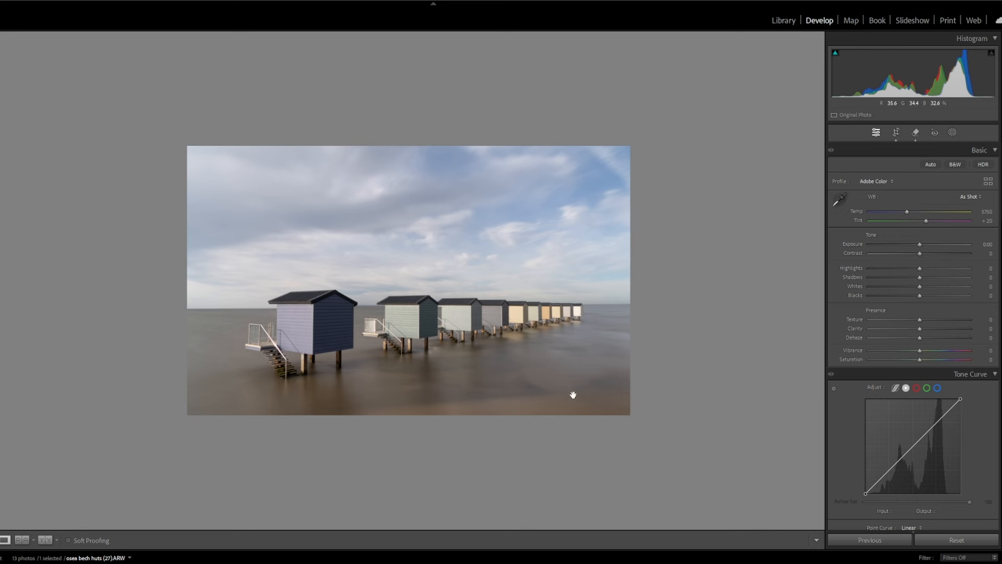
Paint over the sand-coloured area in the photo's lower-right foreground with a size 14 brush and apply generative removal.
click(916, 135)
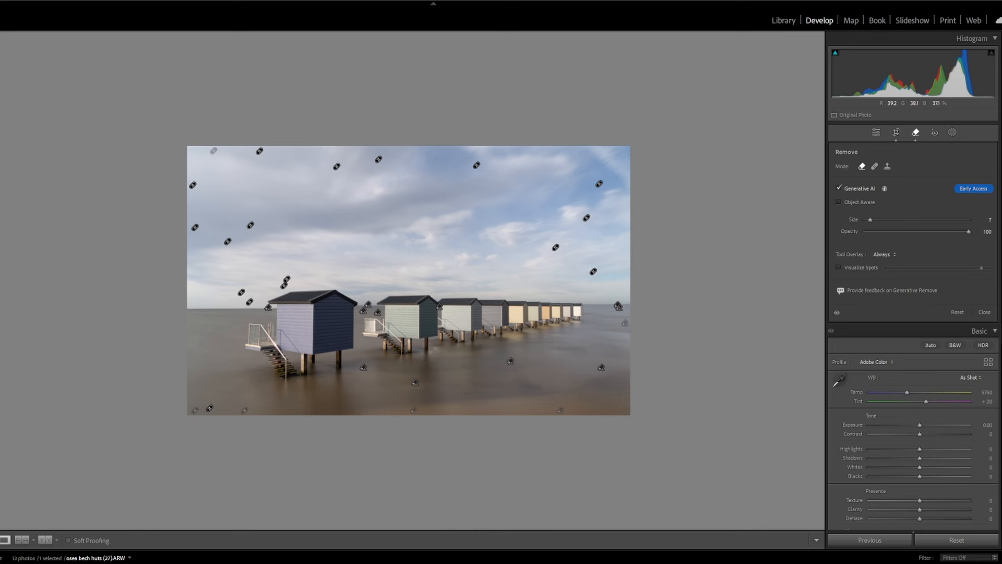
scroll(574, 392, up, 2)
mouse_move(574, 390)
mouse_down()
mouse_move(478, 398)
mouse_move(487, 384)
mouse_move(379, 409)
mouse_move(629, 409)
mouse_move(638, 397)
mouse_move(488, 409)
mouse_move(514, 414)
mouse_move(583, 385)
mouse_move(654, 376)
mouse_move(578, 390)
mouse_up()
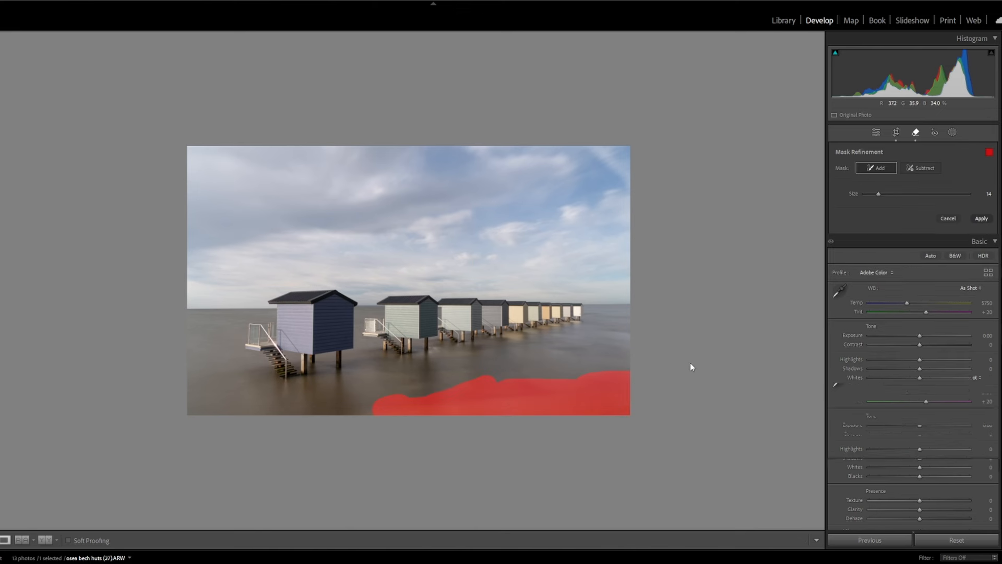
click(982, 219)
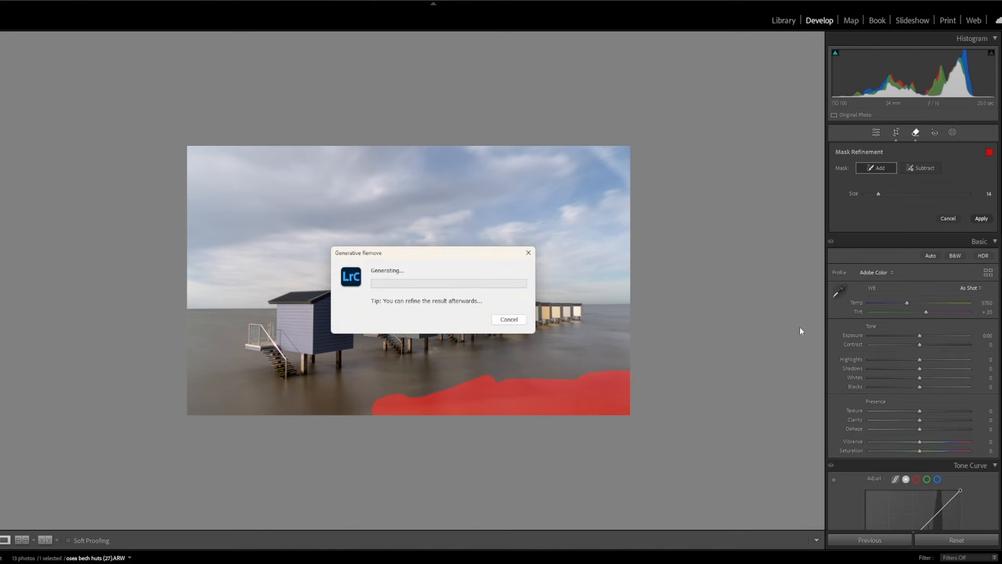
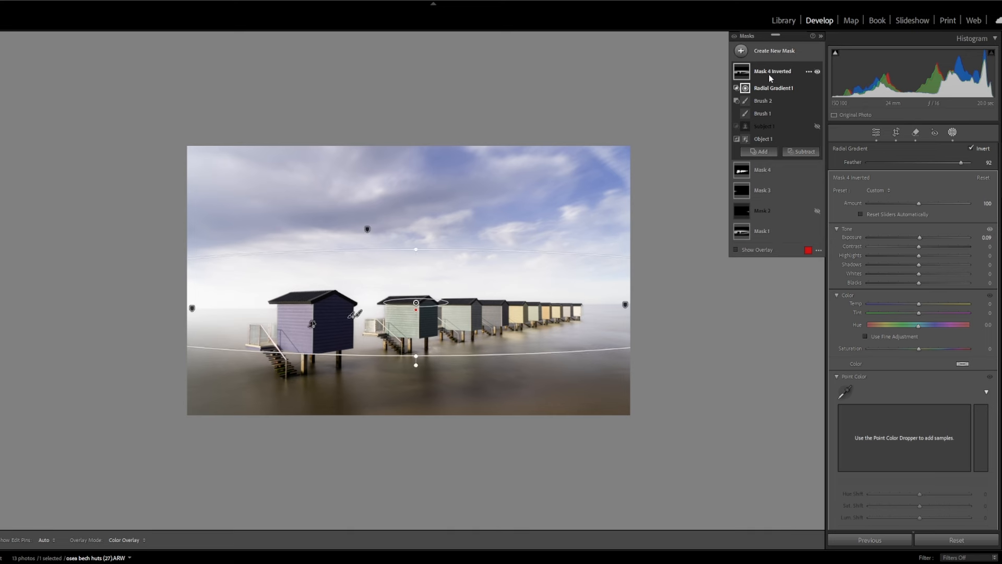
Duplicate the Mask 4 Inverted mask and move the copy's radial gradient over the photo's left edge beside the first hut.
right_click(769, 73)
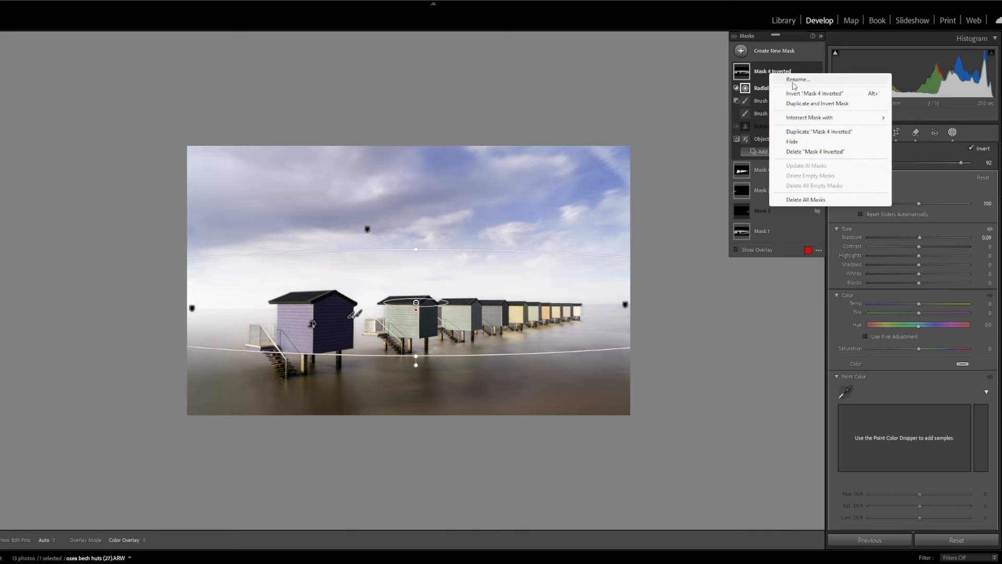
click(819, 132)
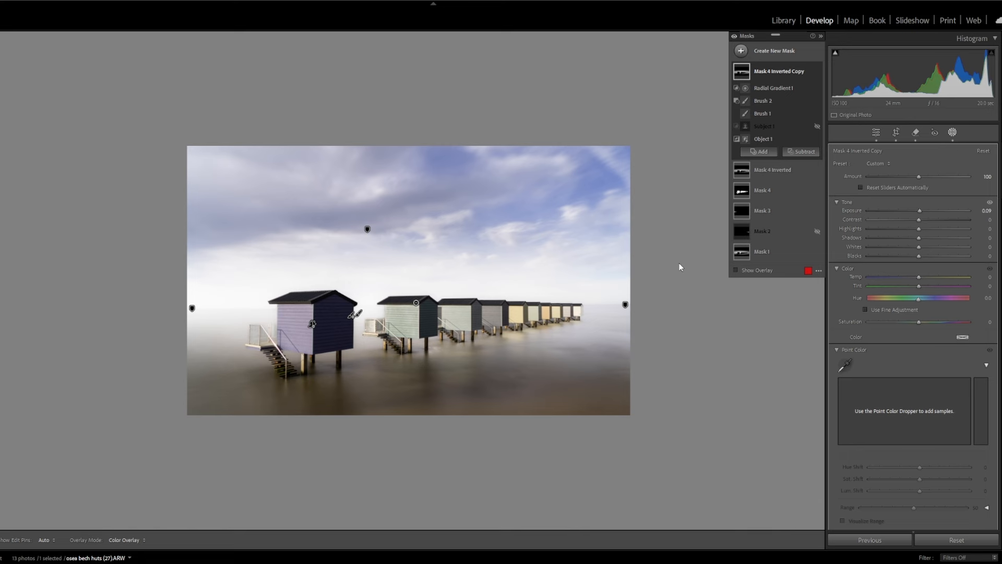
mouse_move(418, 307)
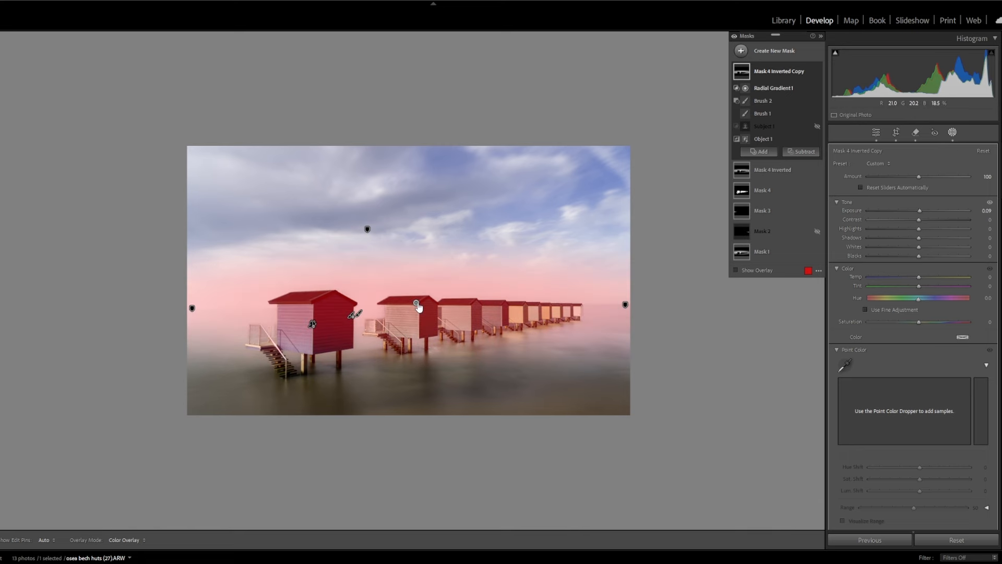
click(417, 304)
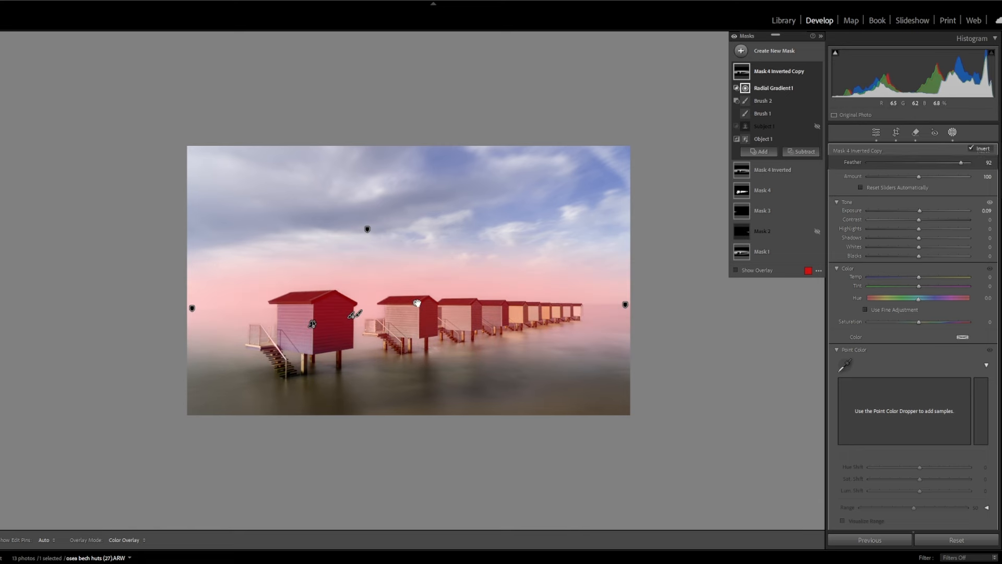
drag(417, 303, 395, 302)
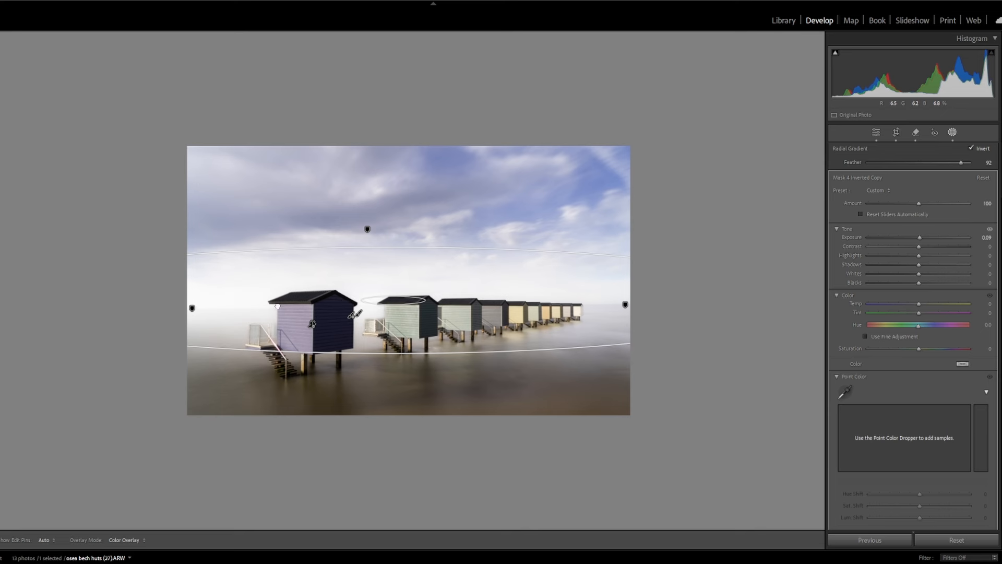
drag(278, 306, 242, 317)
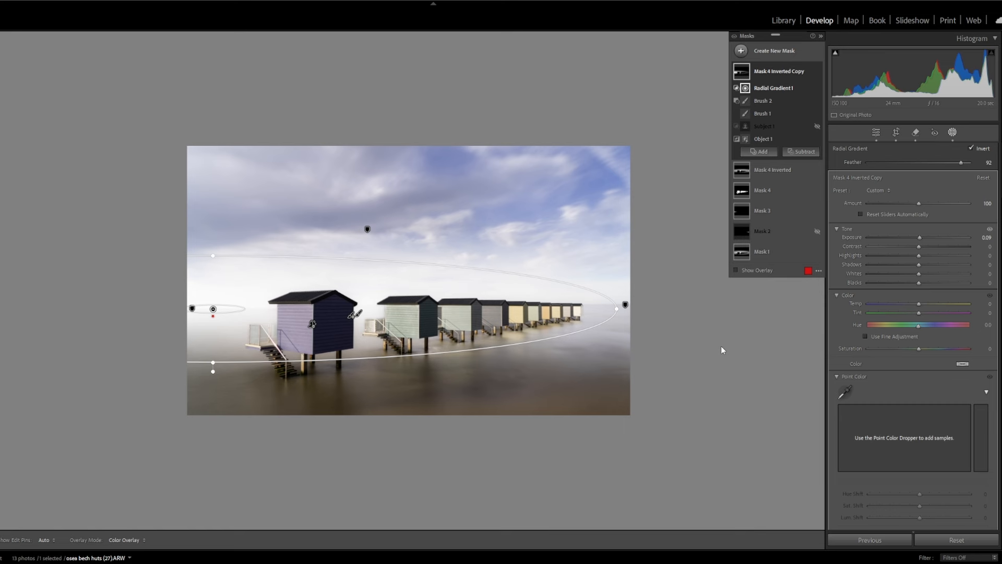
Duplicate the Mask 4 Inverted Copy mask and move its radial gradient across to the far right end of the hut row.
right_click(780, 71)
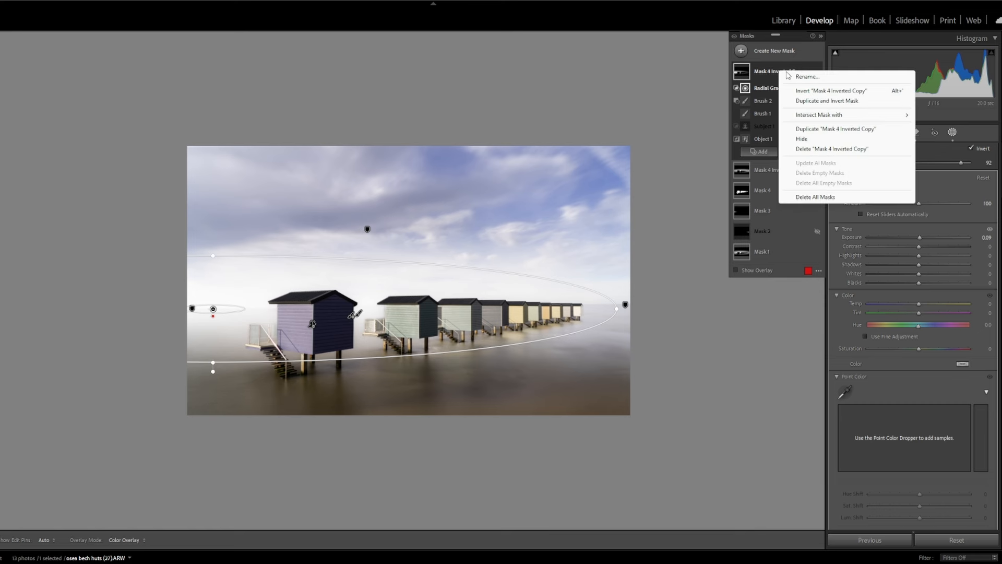
click(811, 130)
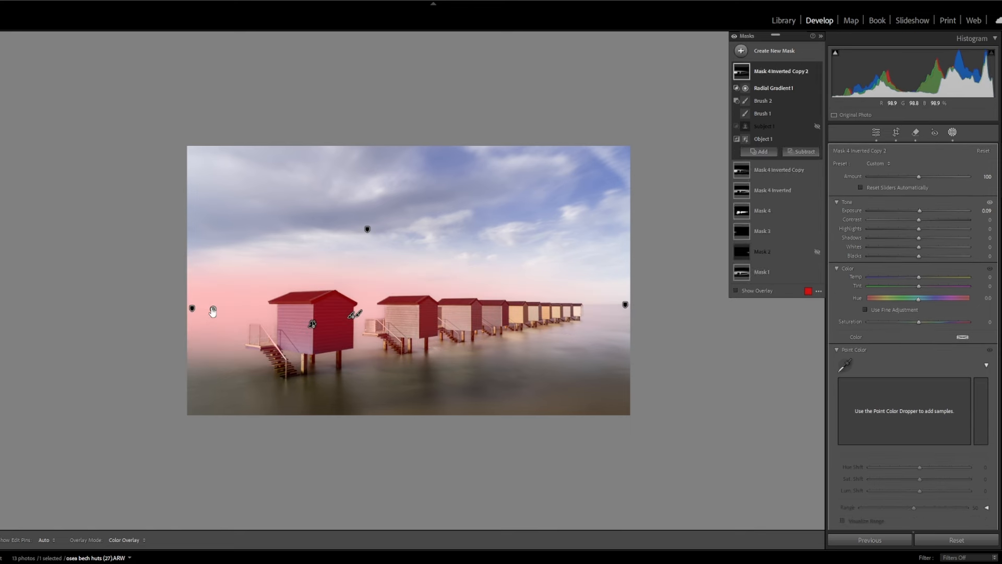
drag(212, 309, 272, 309)
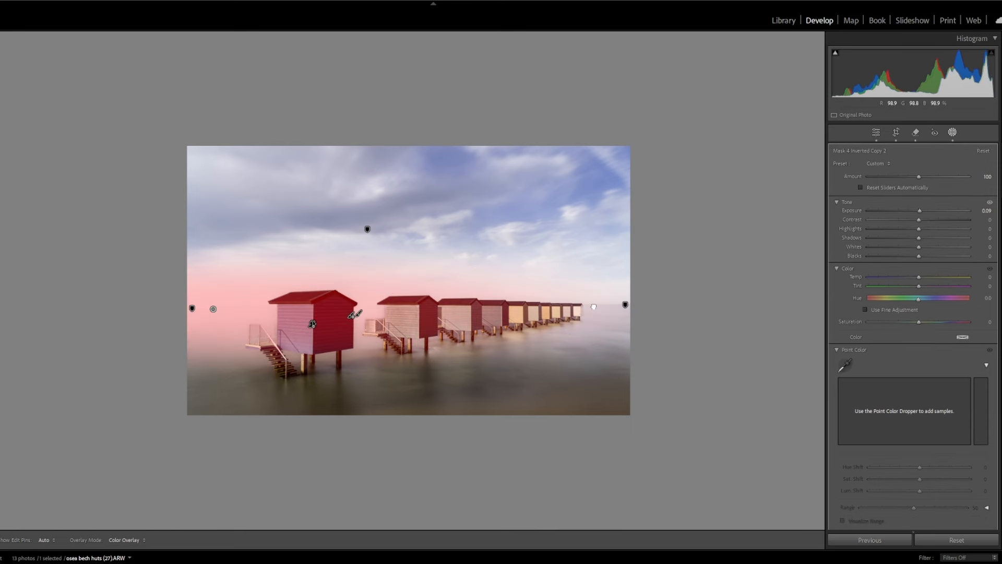
drag(593, 307, 594, 306)
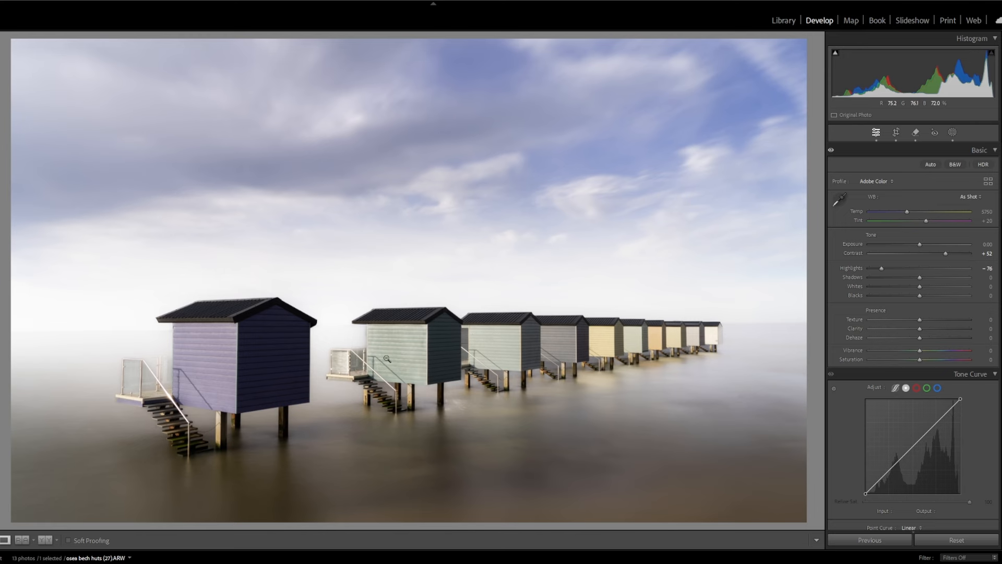
Generatively remove the strip along the second hut's left wall edge with a size 9 brush and switch to the second variation.
key(ctrl+minus)
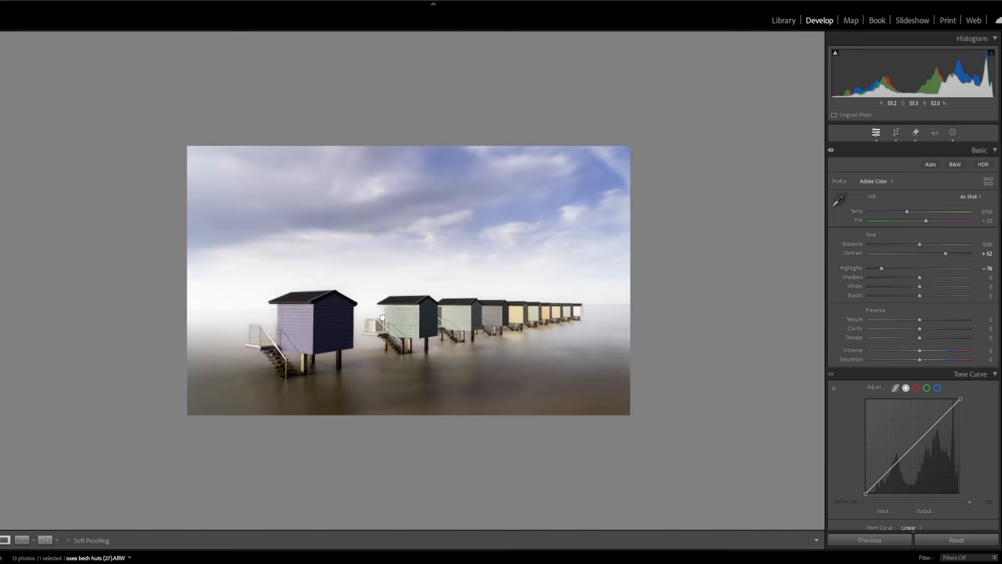
key(ctrl+equal)
key(ctrl+equal)
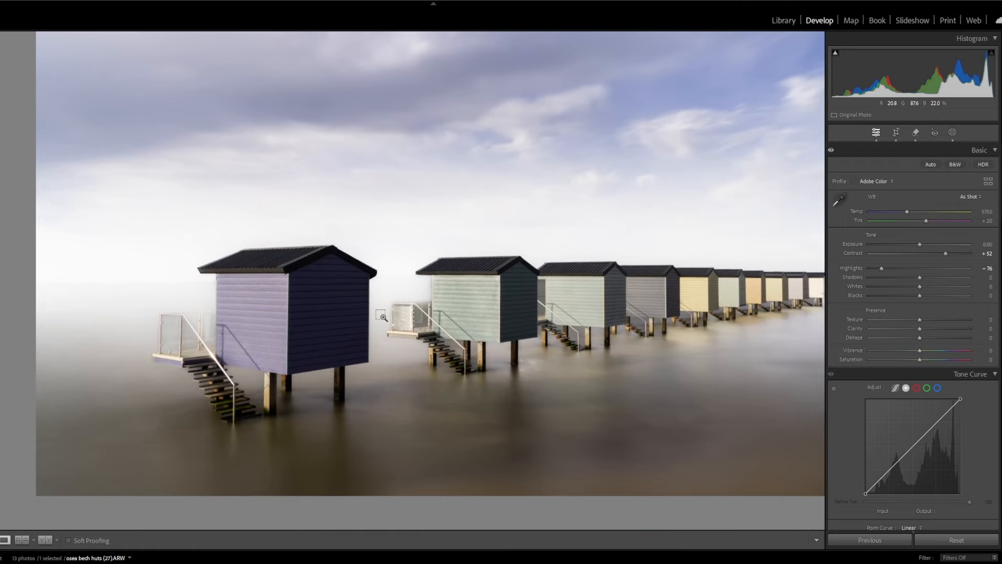
key(ctrl+equal)
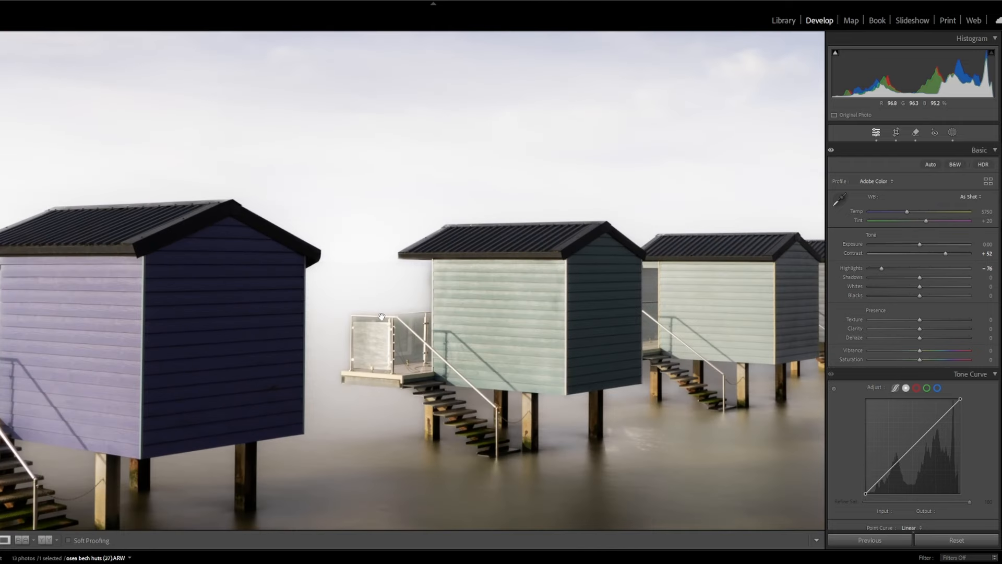
click(916, 133)
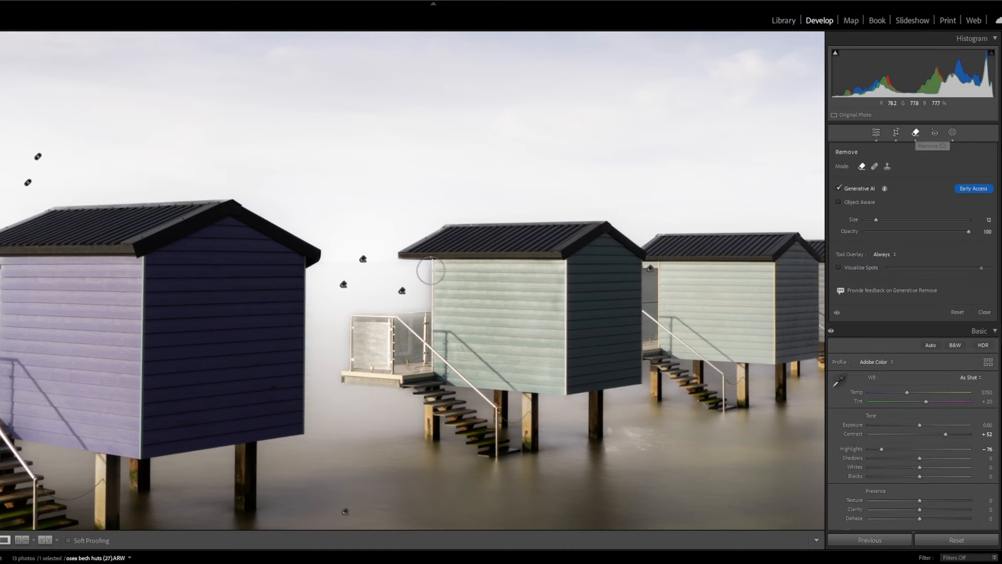
scroll(431, 268, down, 3)
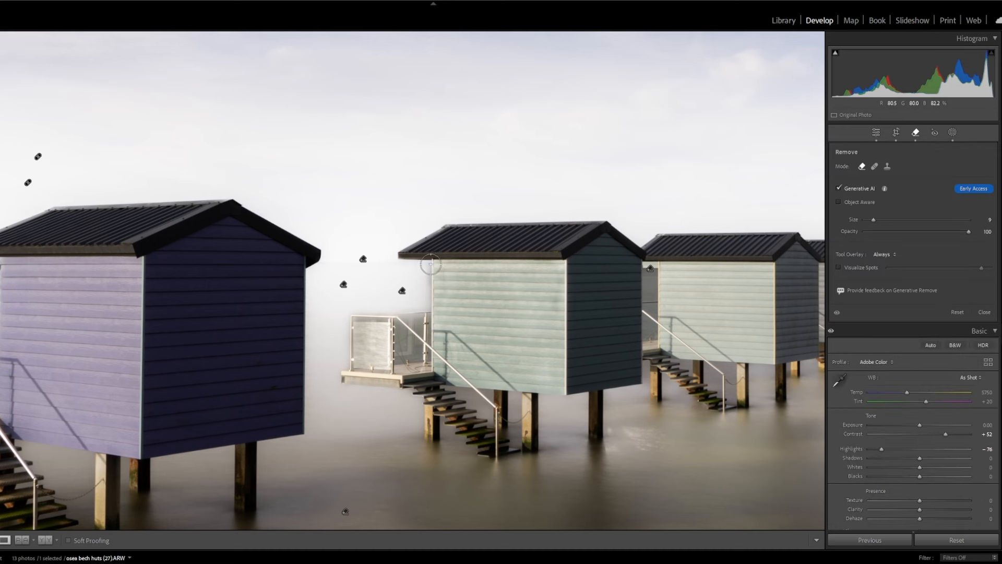
drag(431, 264, 428, 302)
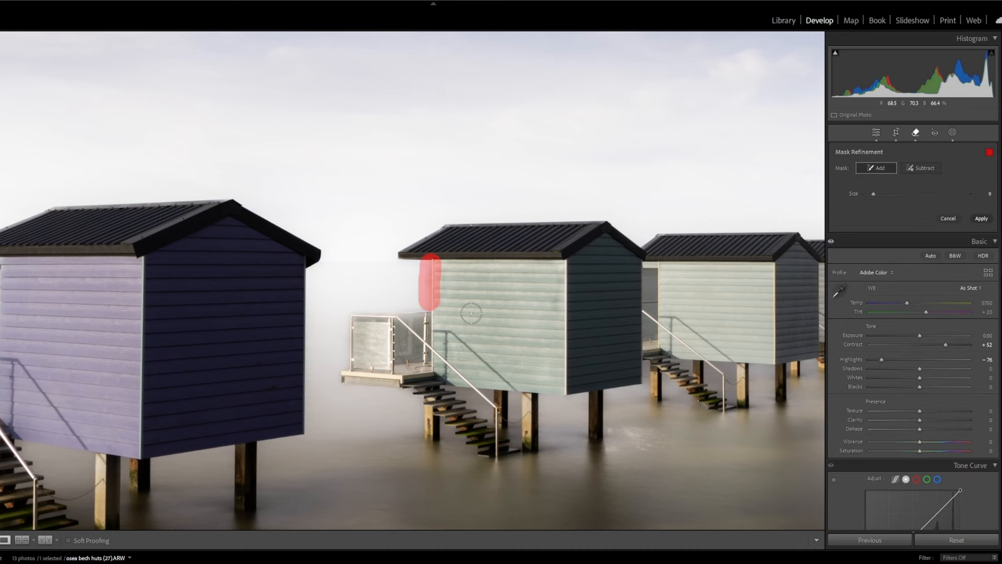
click(981, 218)
click(898, 254)
click(897, 253)
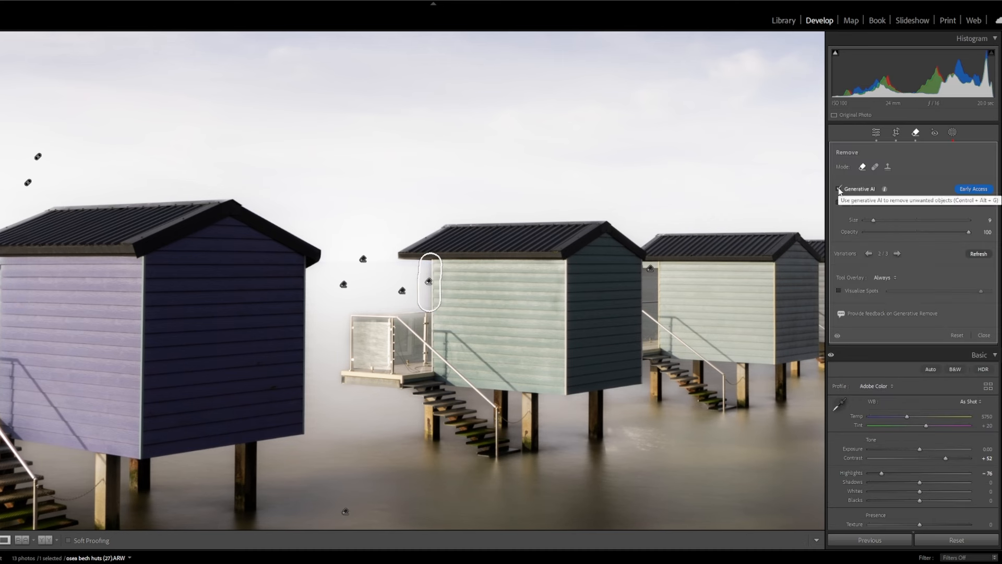
Generatively remove the remnant along the top of the second hut's balcony railing with a size 5 brush.
scroll(363, 309, down, 4)
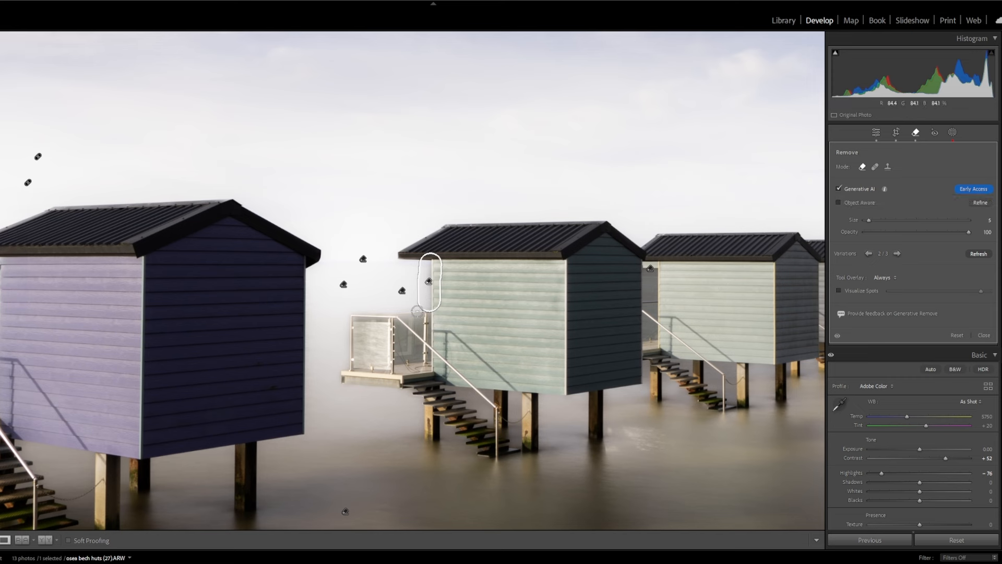
drag(416, 312, 350, 310)
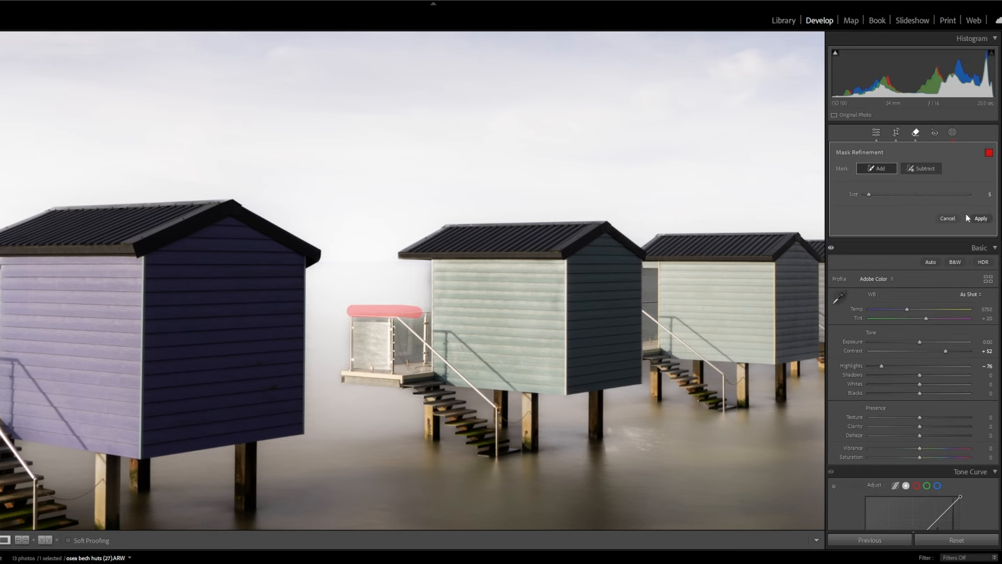
click(981, 218)
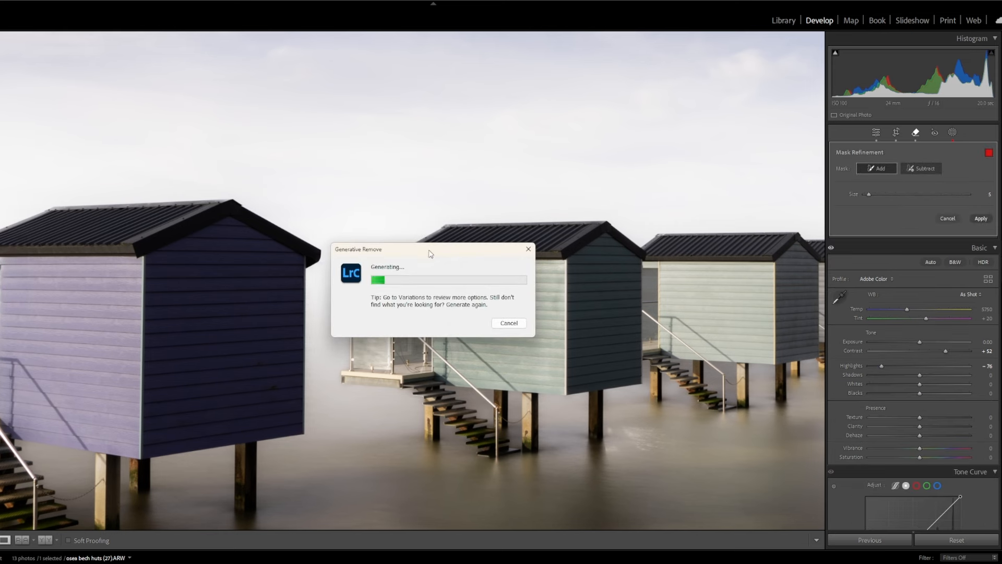
drag(432, 252, 326, 84)
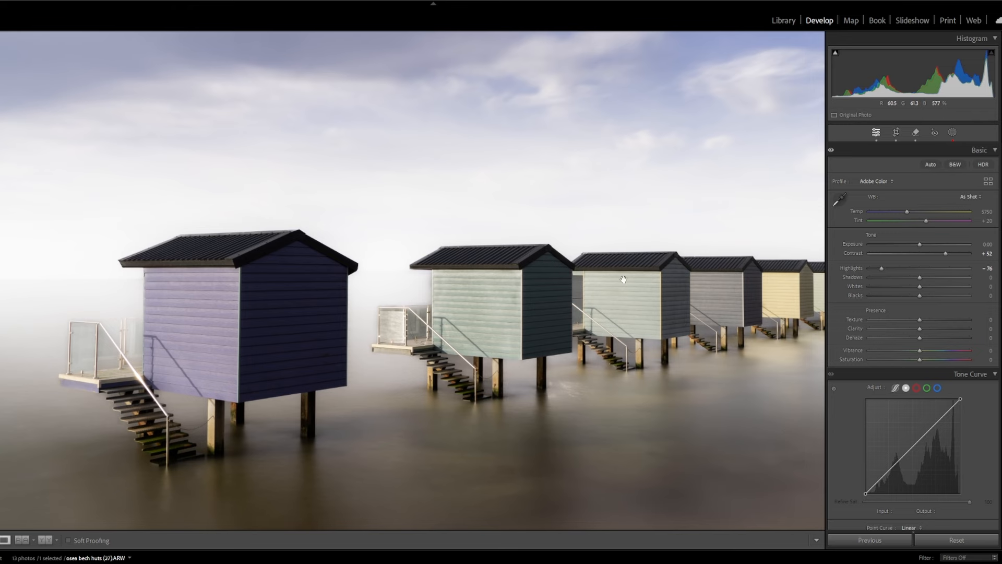
Create a Color Range mask sampled from the dark patch between the second and third huts.
click(579, 304)
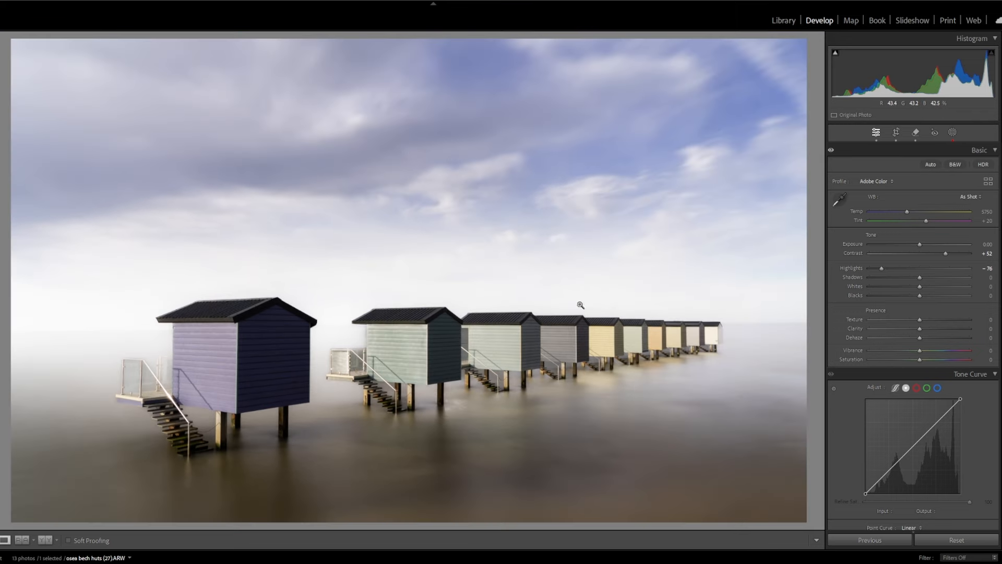
click(466, 353)
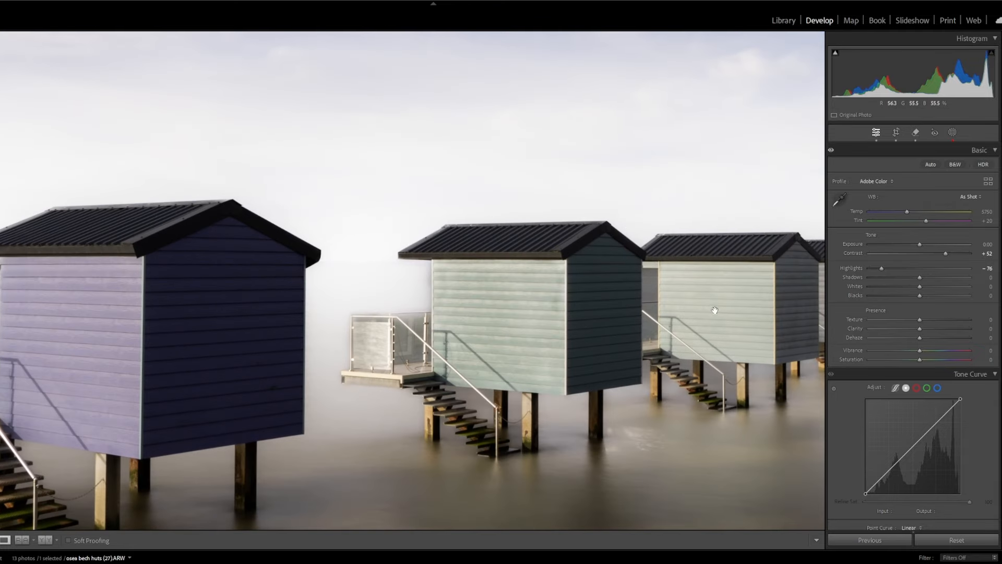
click(952, 133)
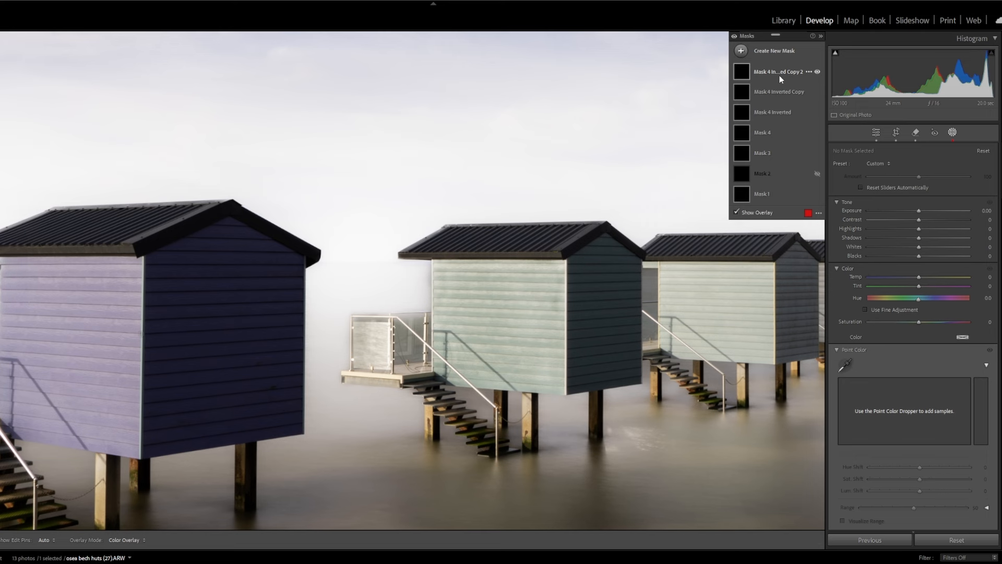
click(774, 51)
click(788, 175)
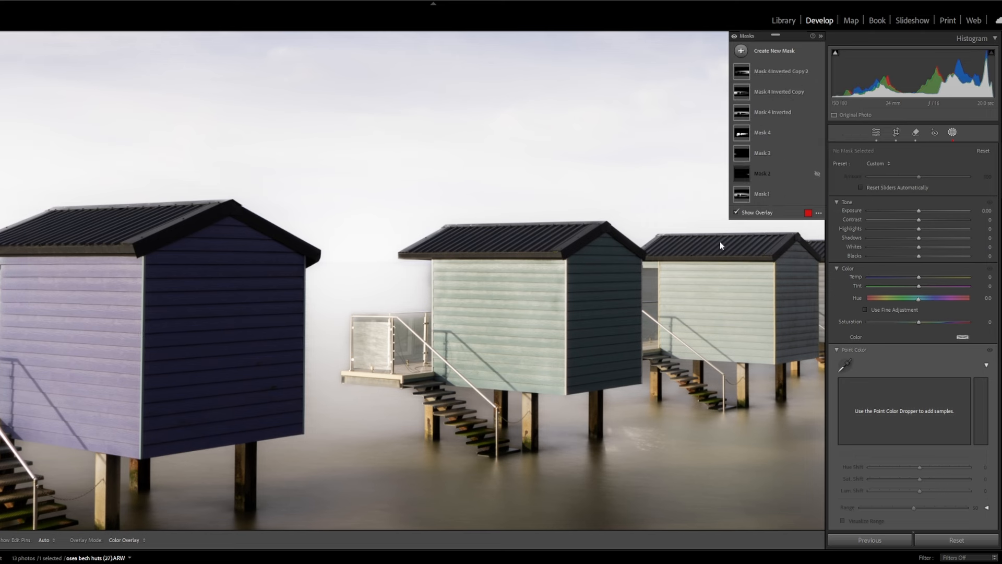
click(650, 288)
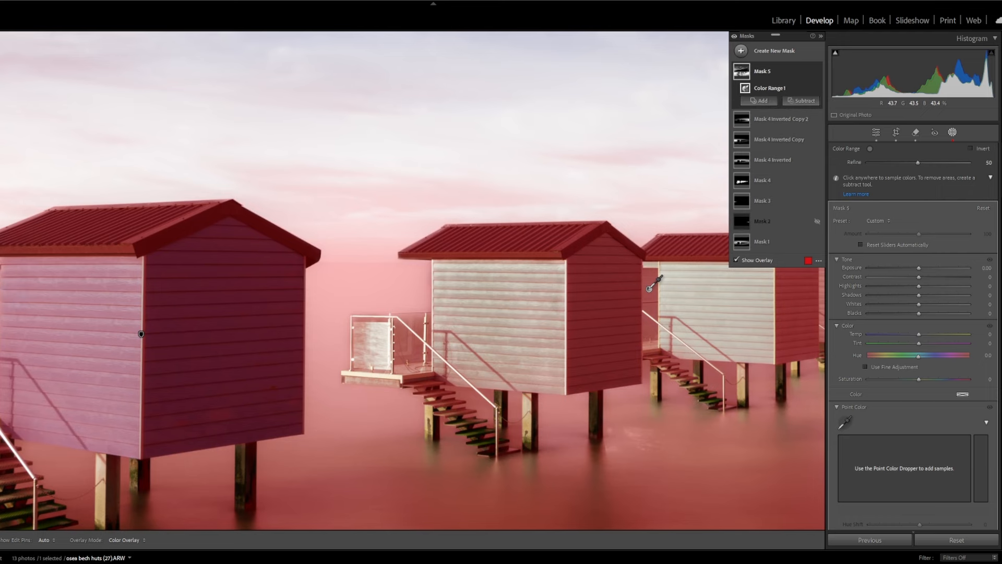
Intersect the Color Range mask with a size 2 brush stroke over the patch between the second and third huts, and raise its exposure to 1.14.
key(ctrl+minus)
key(ctrl+minus)
key(ctrl+minus)
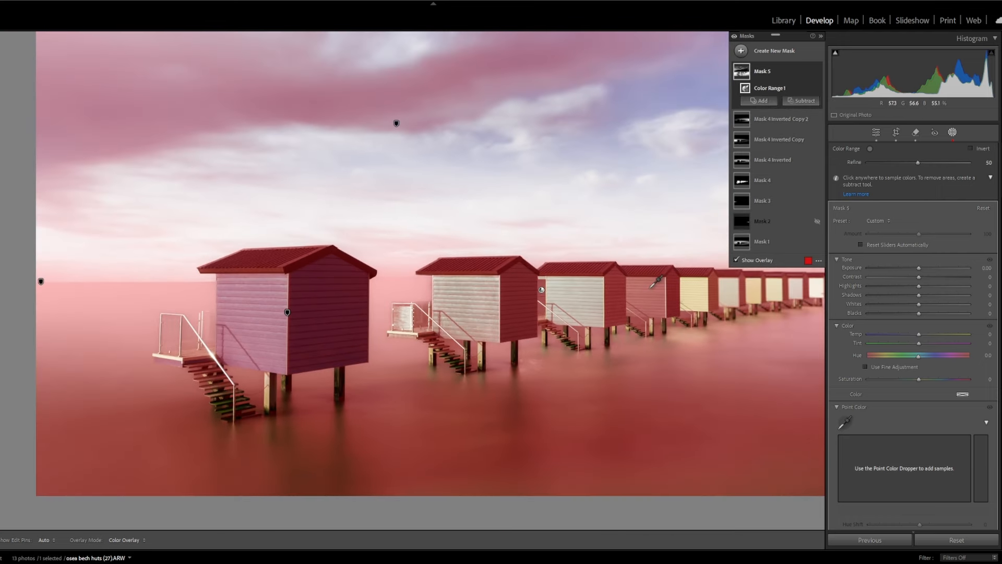
right_click(787, 71)
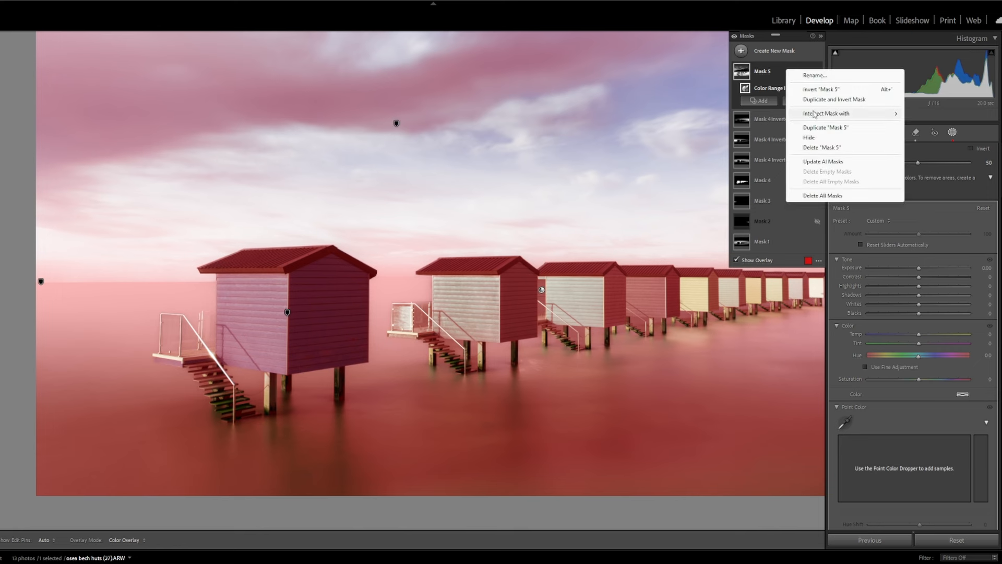
mouse_move(815, 115)
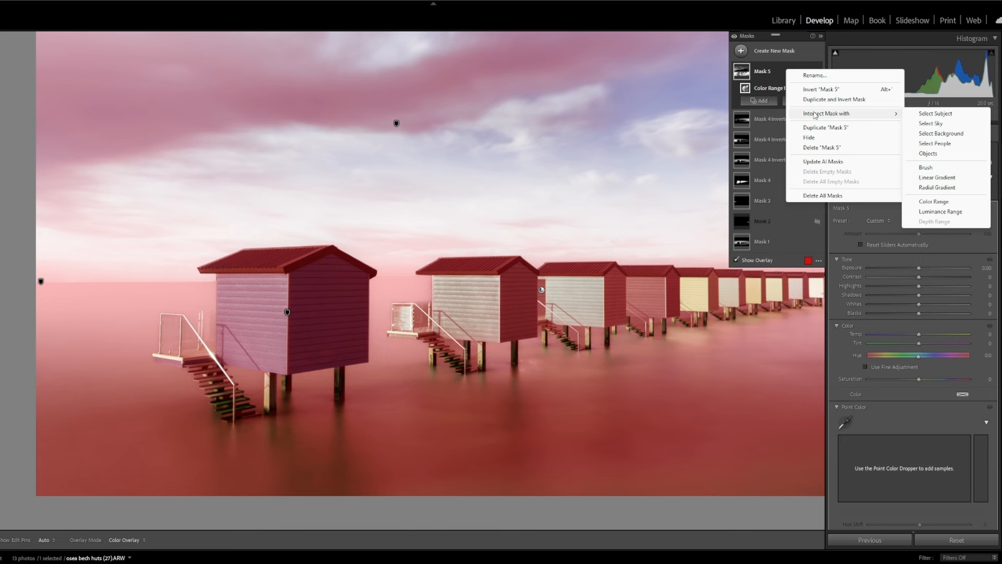
click(934, 167)
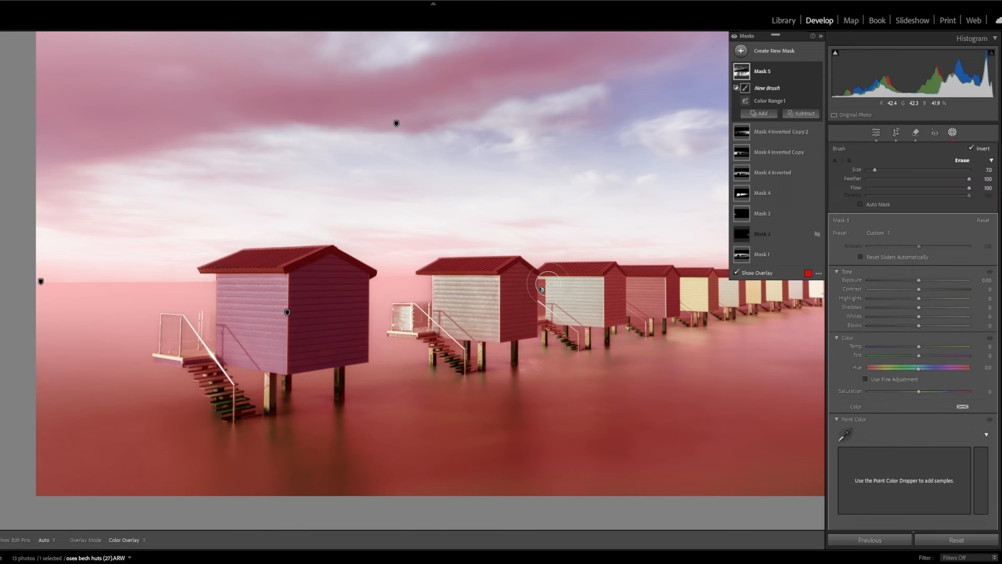
scroll(548, 284, down, 5)
drag(540, 282, 542, 314)
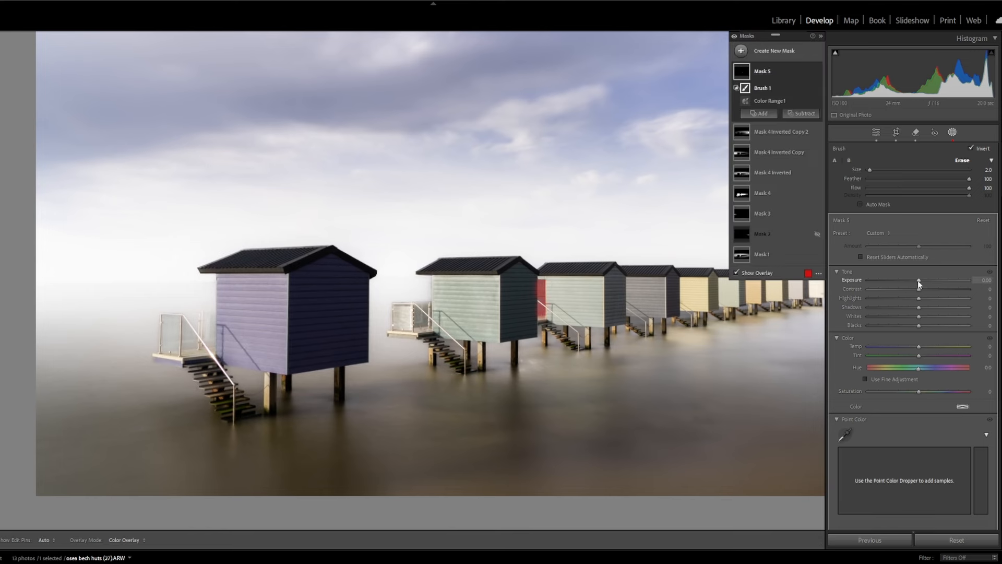
drag(919, 280, 934, 282)
key(z)
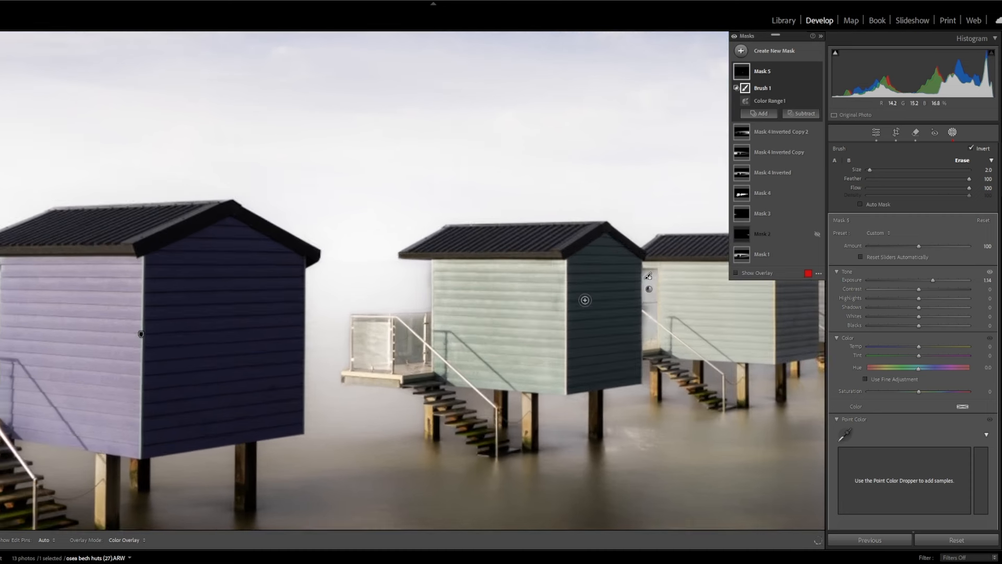
Switch the generative removal between the second and third hut roofs to its first variation and return to masking.
key(q)
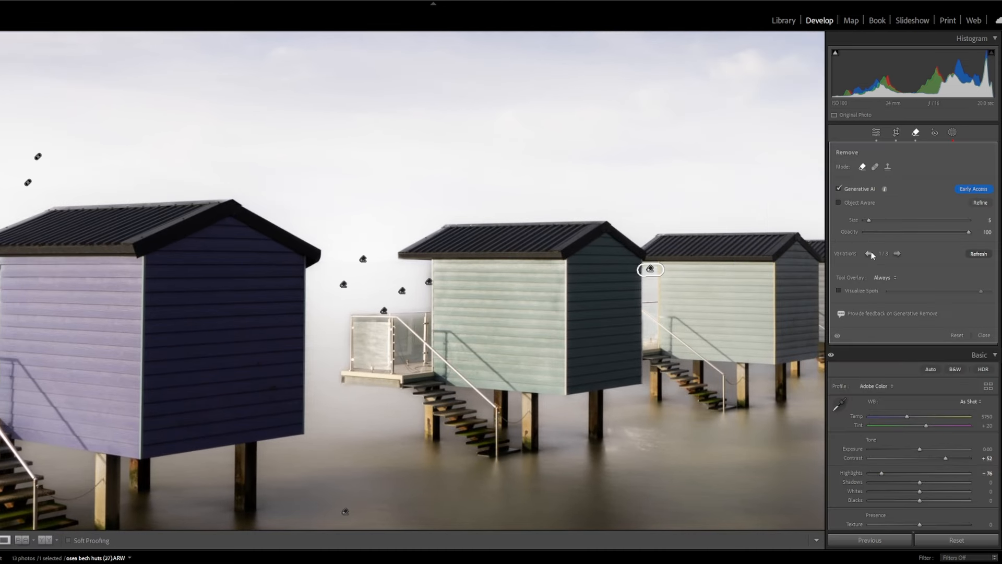
click(916, 132)
click(951, 132)
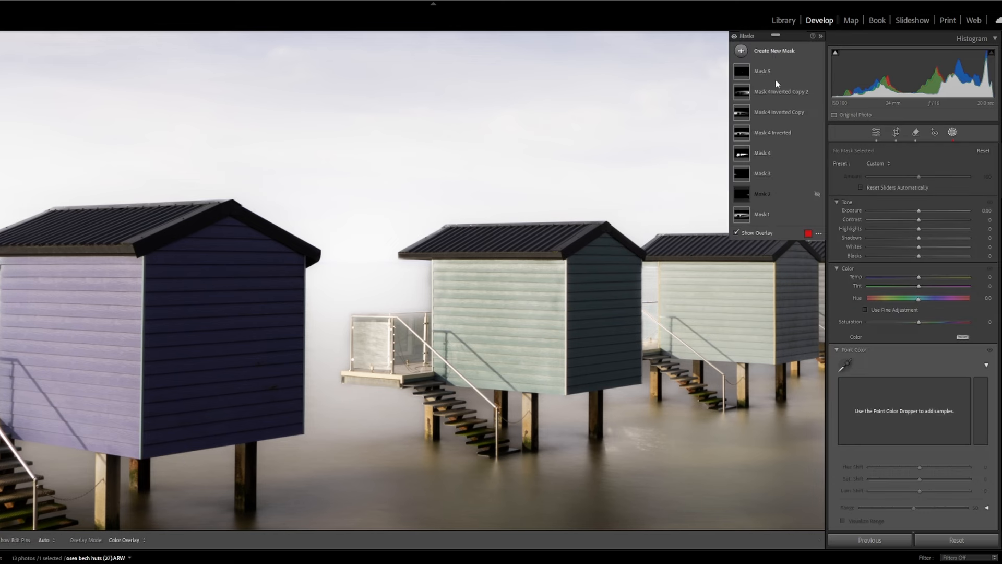
Try brushing a size 4 mask over the panel of the second hut's balcony, with shadows raised to 81.
click(774, 50)
click(784, 136)
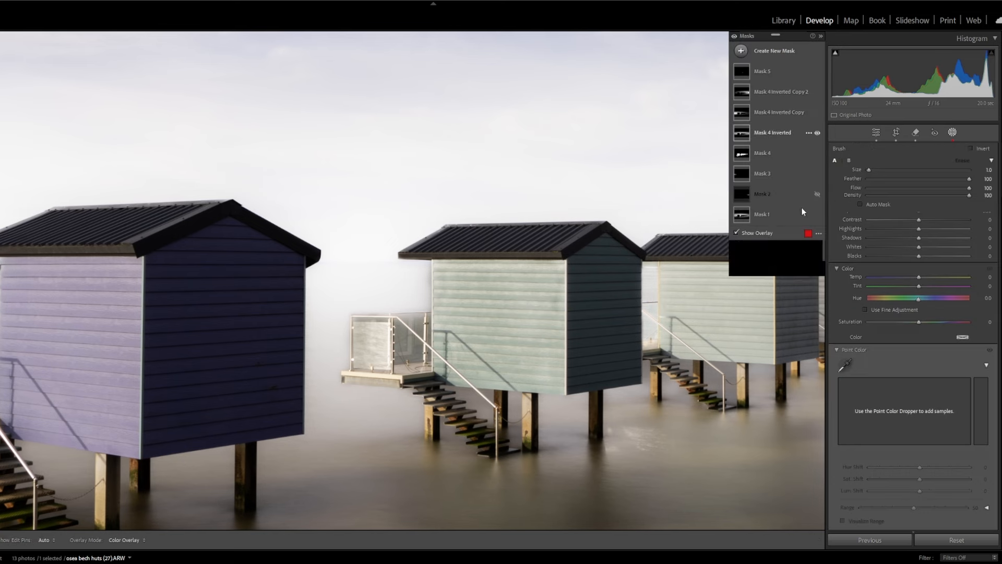
click(770, 52)
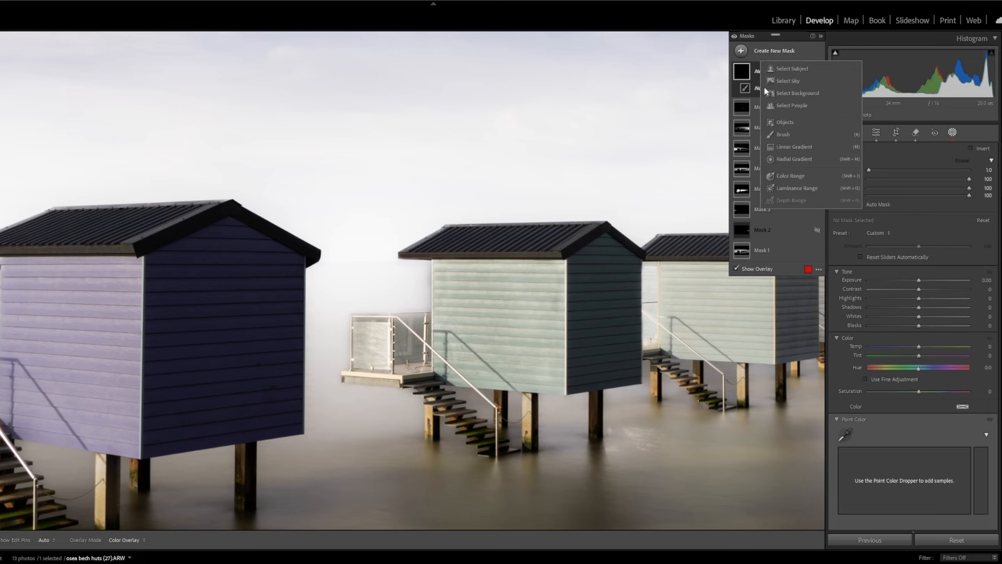
click(780, 134)
key(Escape)
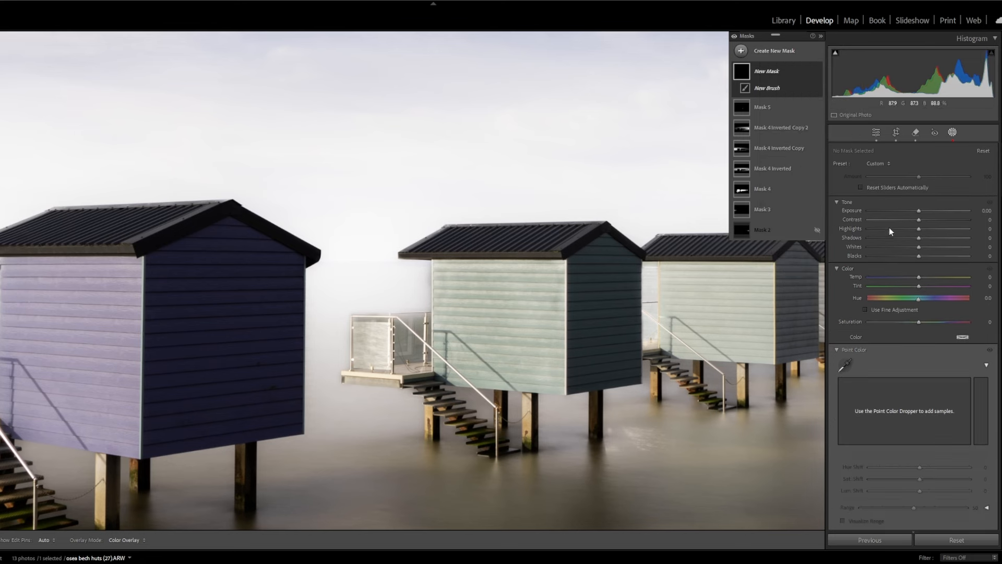
key(k)
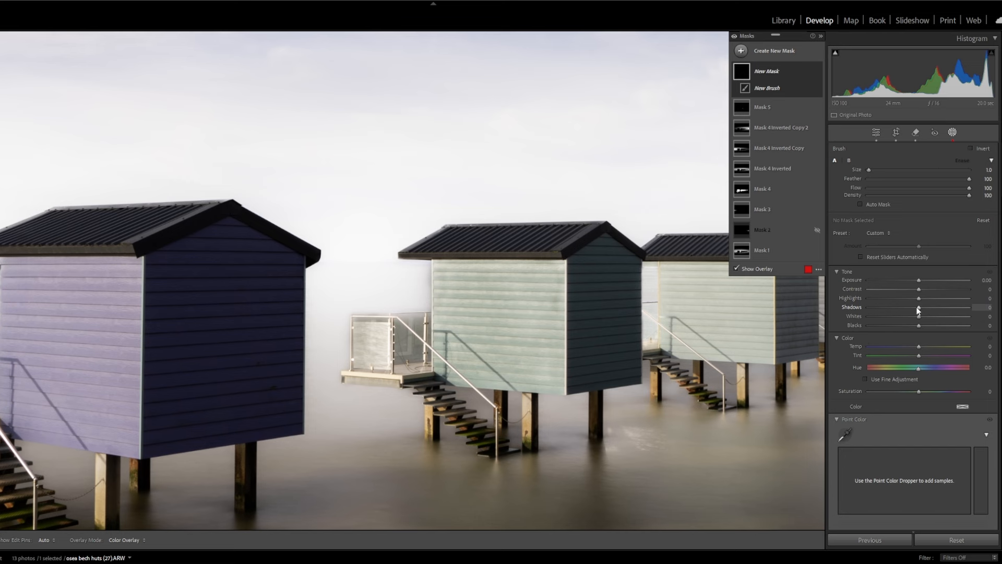
drag(919, 308, 958, 308)
click(361, 328)
key(h)
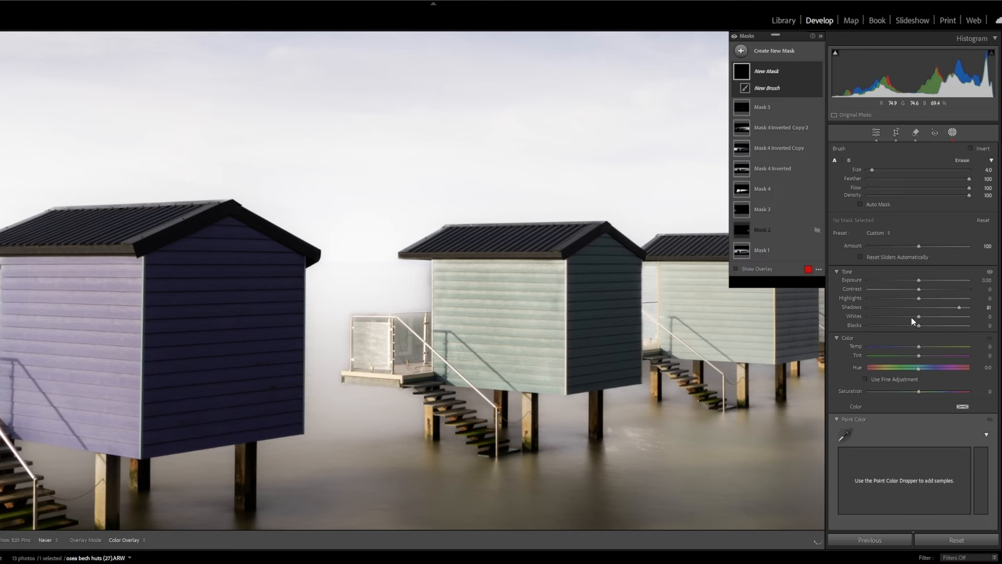
Set the balcony brush mask's whites to 25 and blacks to 87, compare the effect, and delete the mask.
drag(918, 317, 933, 321)
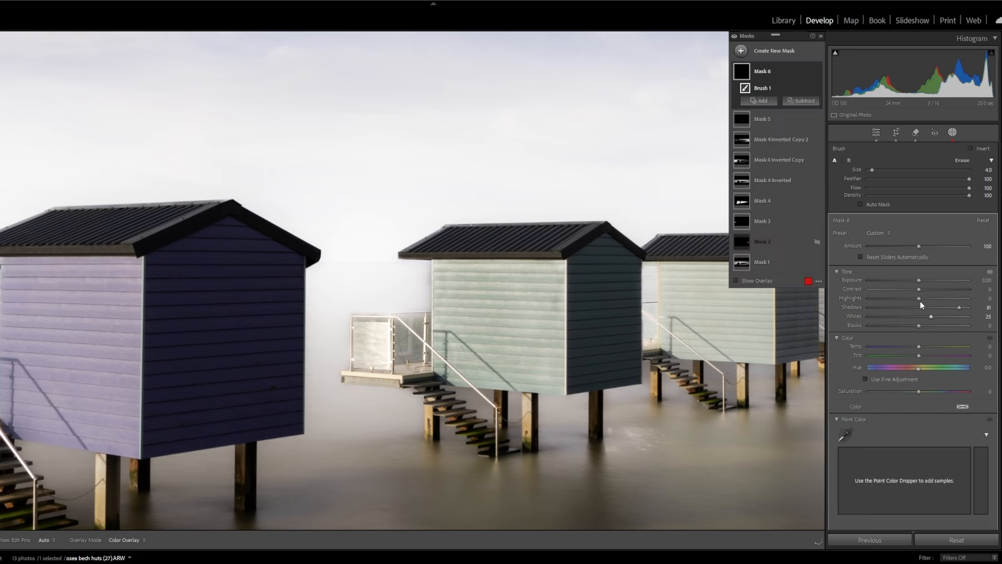
drag(919, 325, 963, 325)
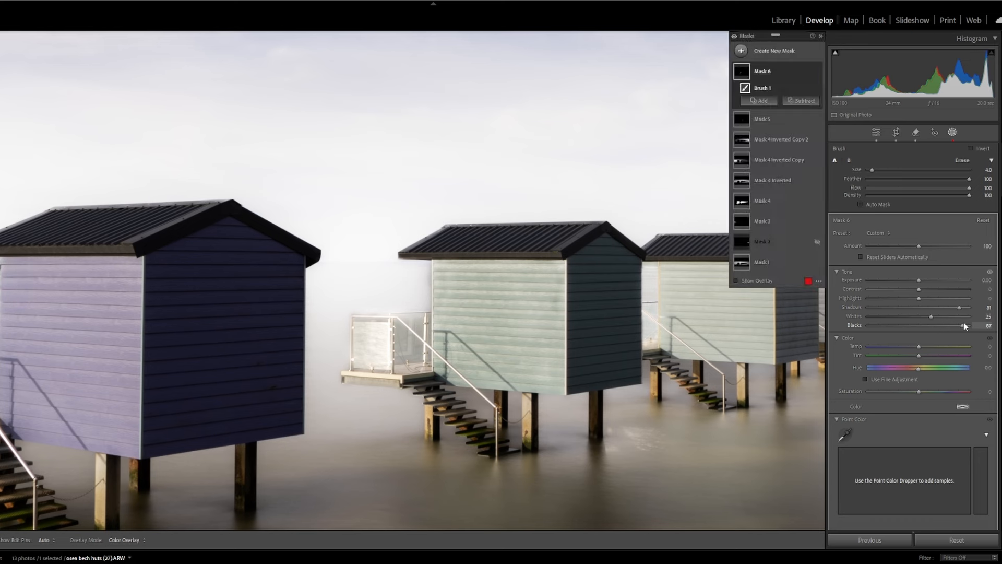
key(h)
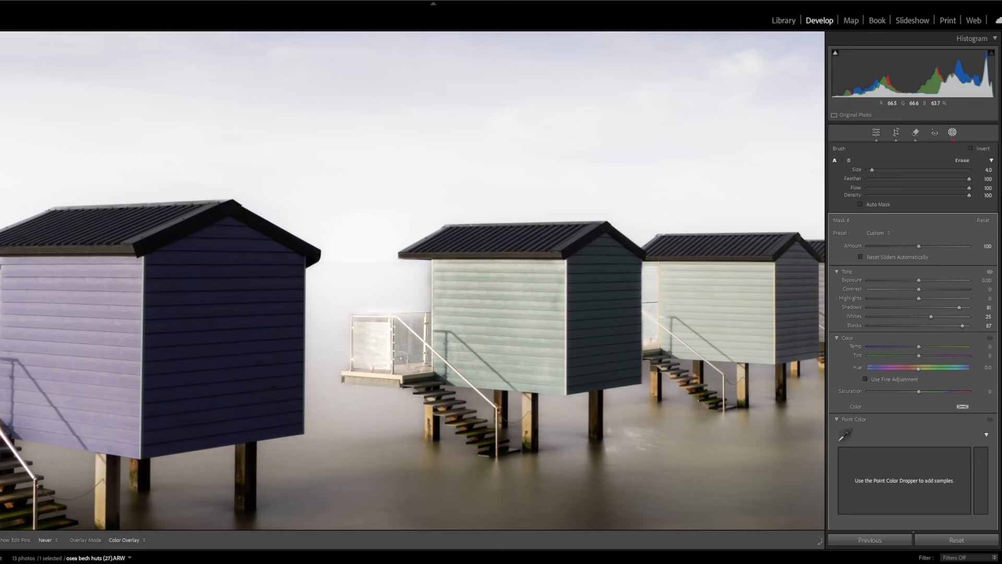
key(h)
click(771, 56)
click(788, 259)
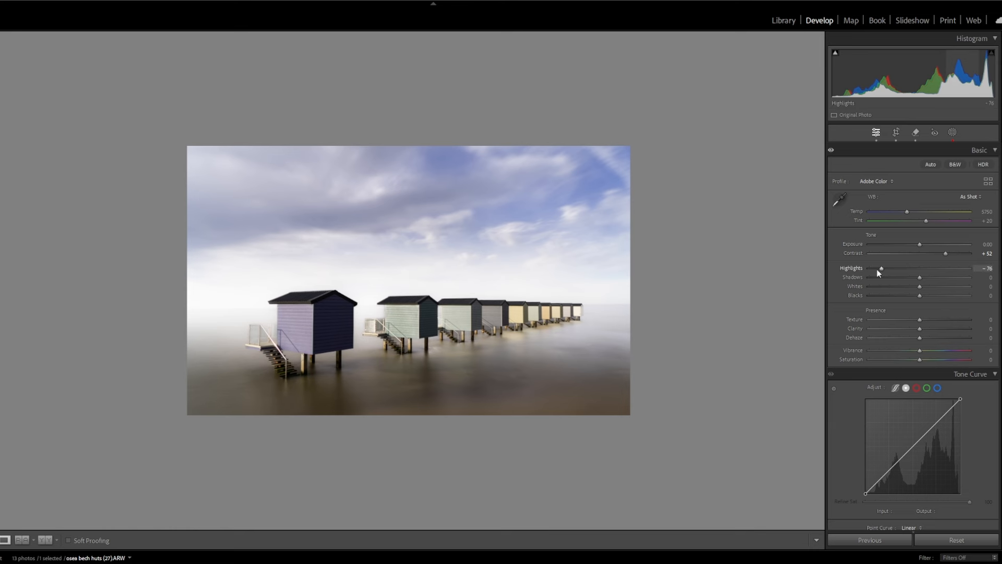
Adjust the whole photo to contrast +2, highlights -6, texture +15, clarity -5 and dehaze -5.
drag(917, 274, 920, 252)
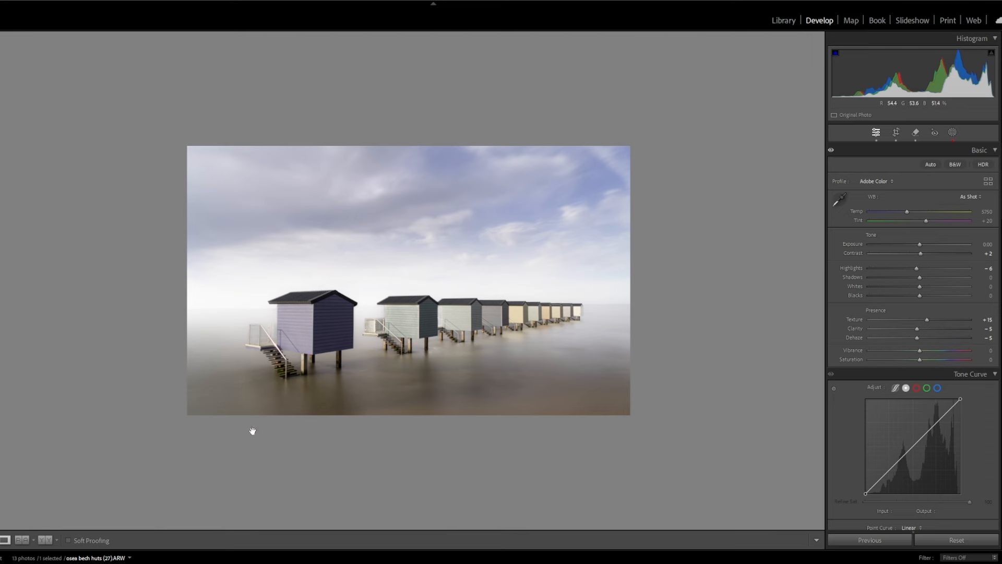
Create a Color Range mask sampled from the brown water in the foreground.
click(953, 133)
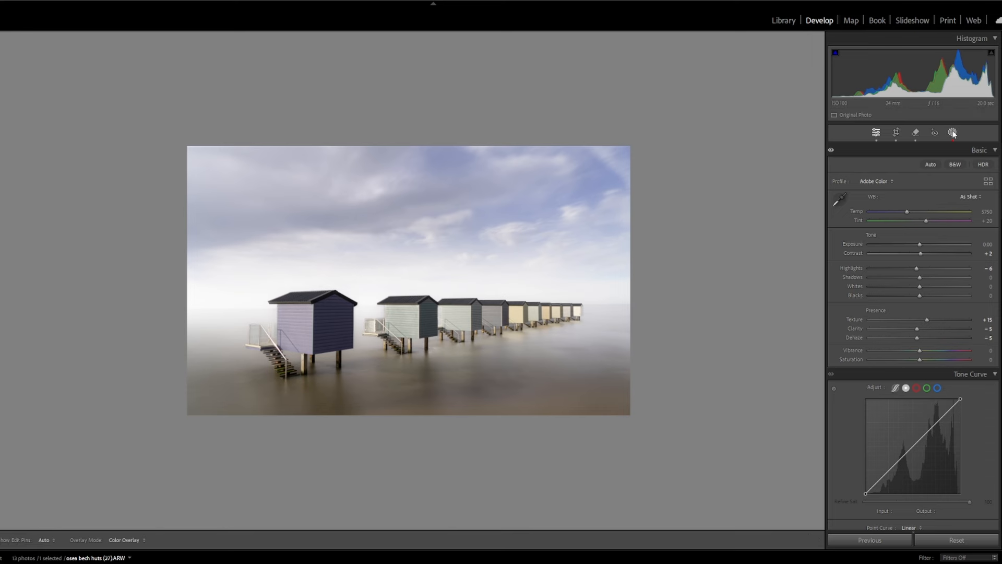
click(770, 63)
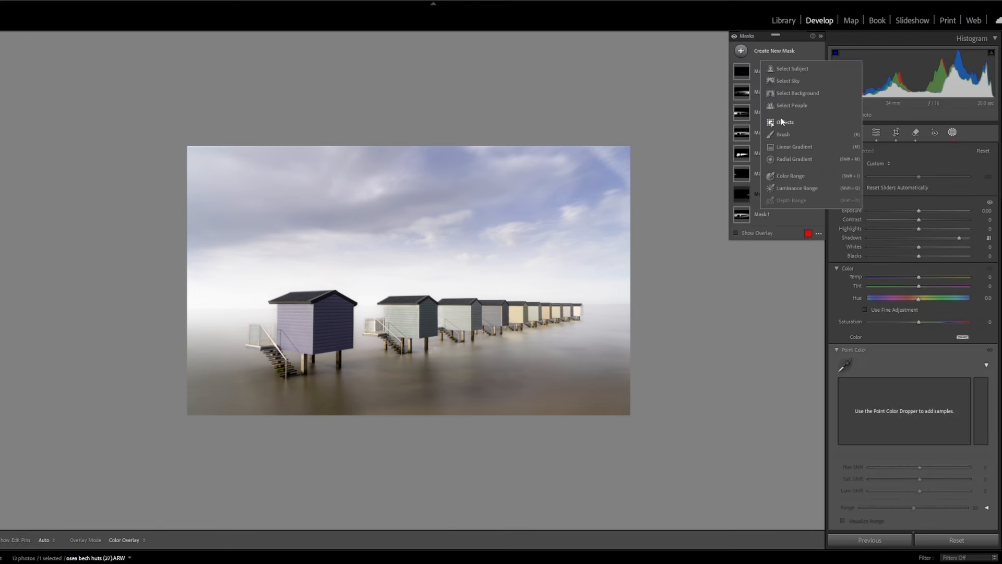
click(784, 176)
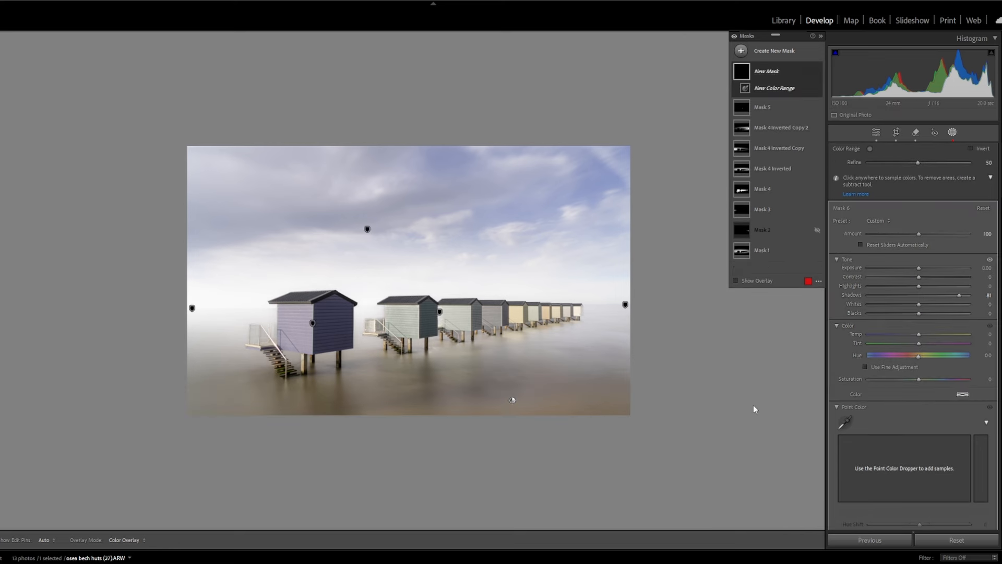
click(541, 379)
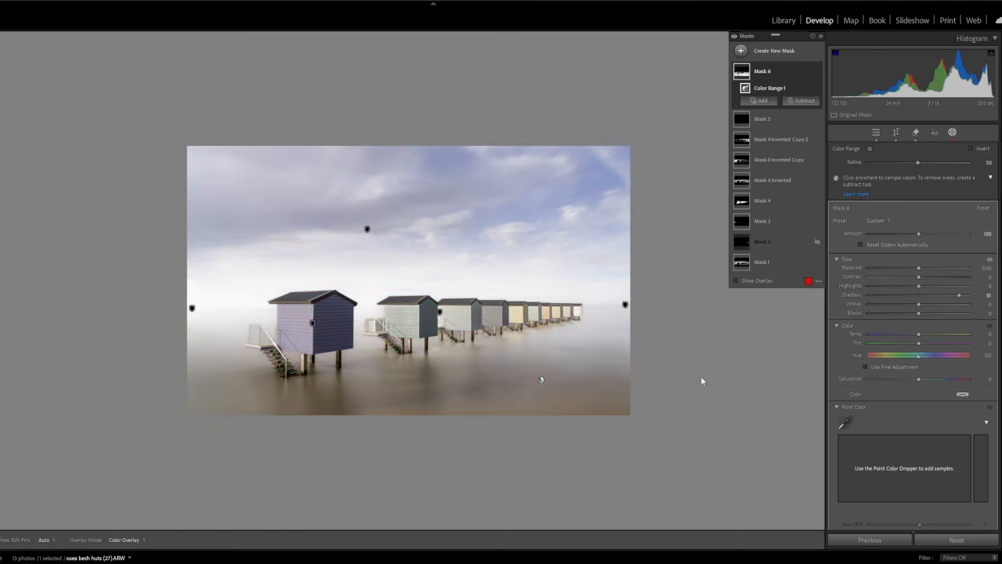
mouse_move(542, 380)
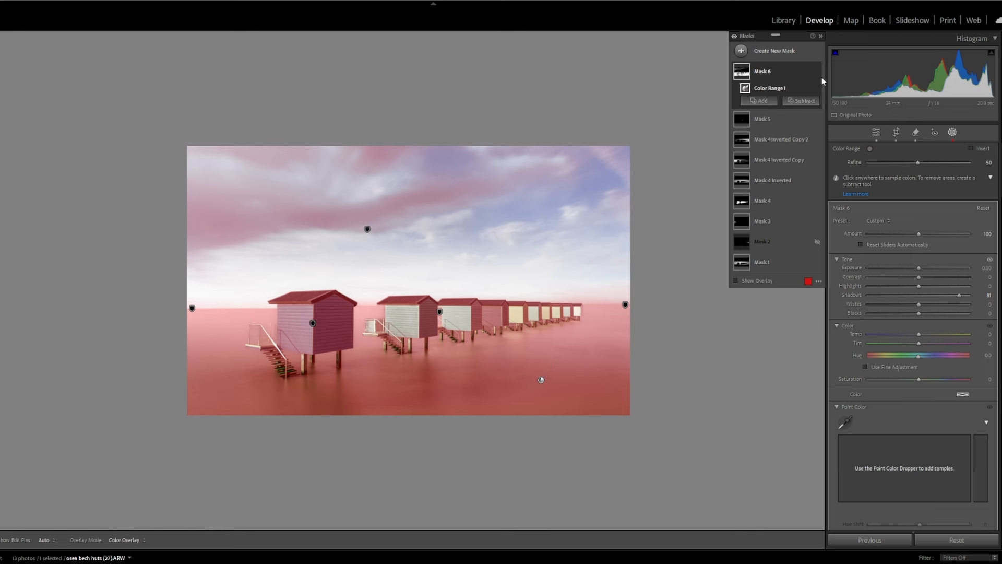
Subtract a linear gradient across the horizon from the water mask to exclude the sky, and lower its temperature to cool the brown water.
click(807, 101)
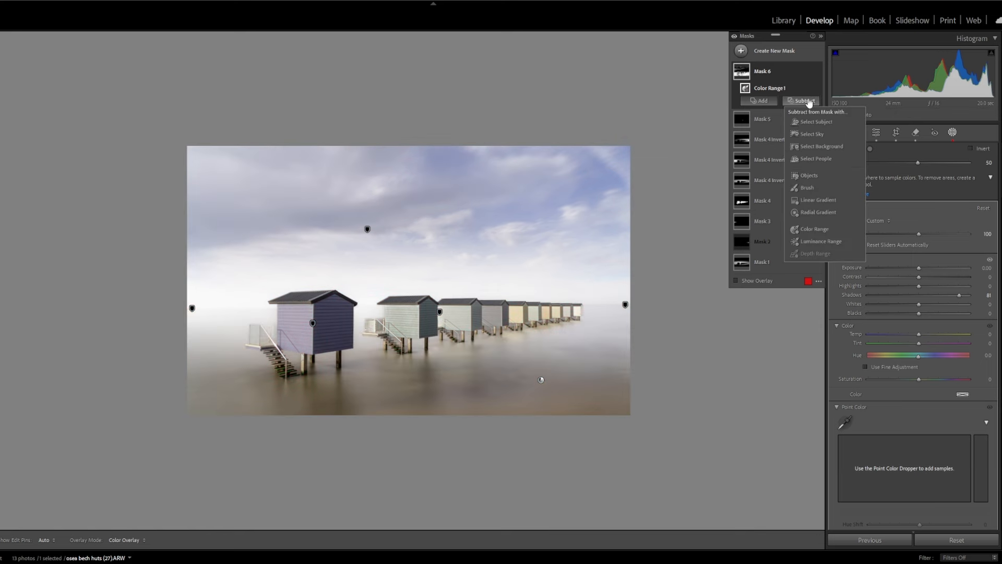
click(824, 199)
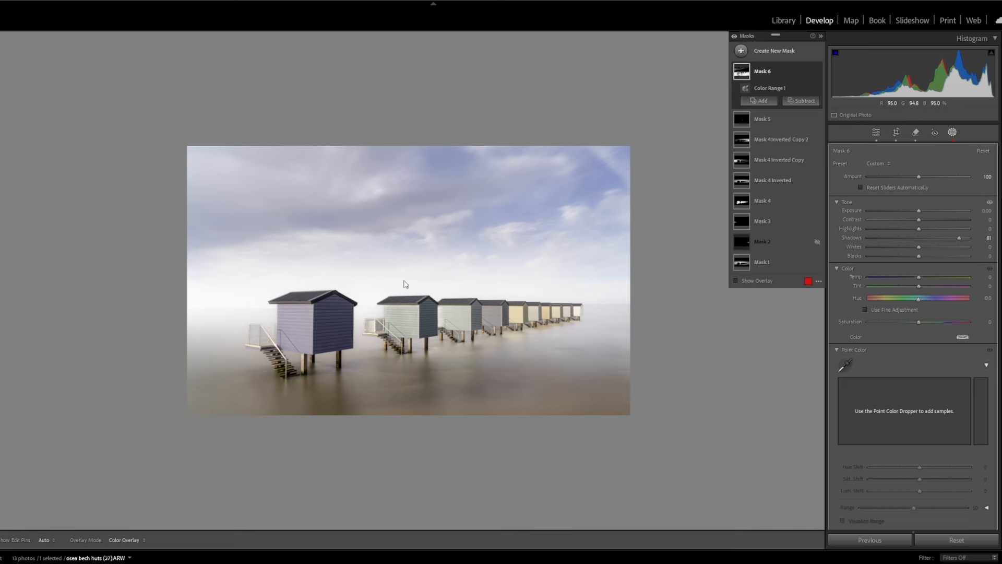
drag(406, 301, 408, 348)
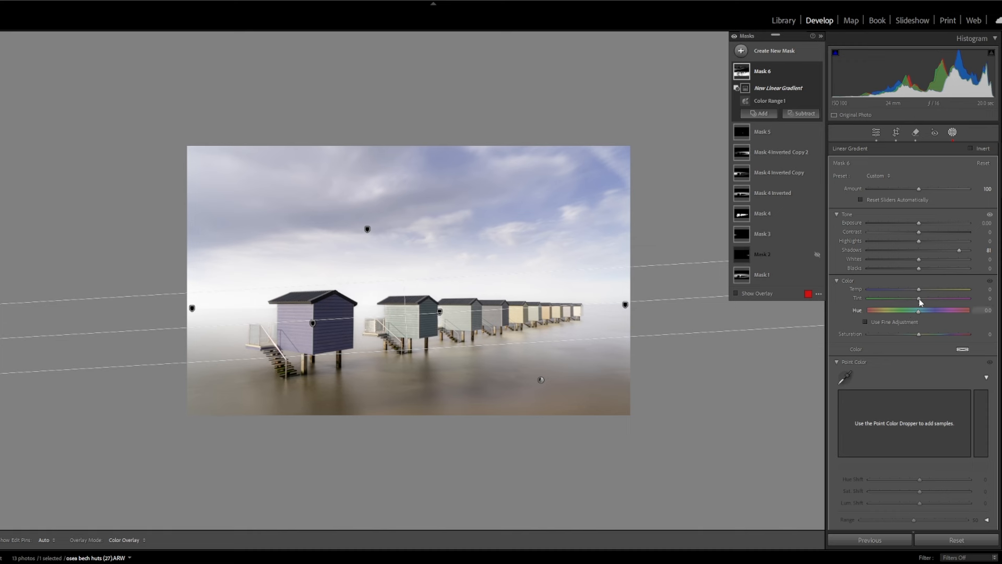
drag(918, 290, 917, 292)
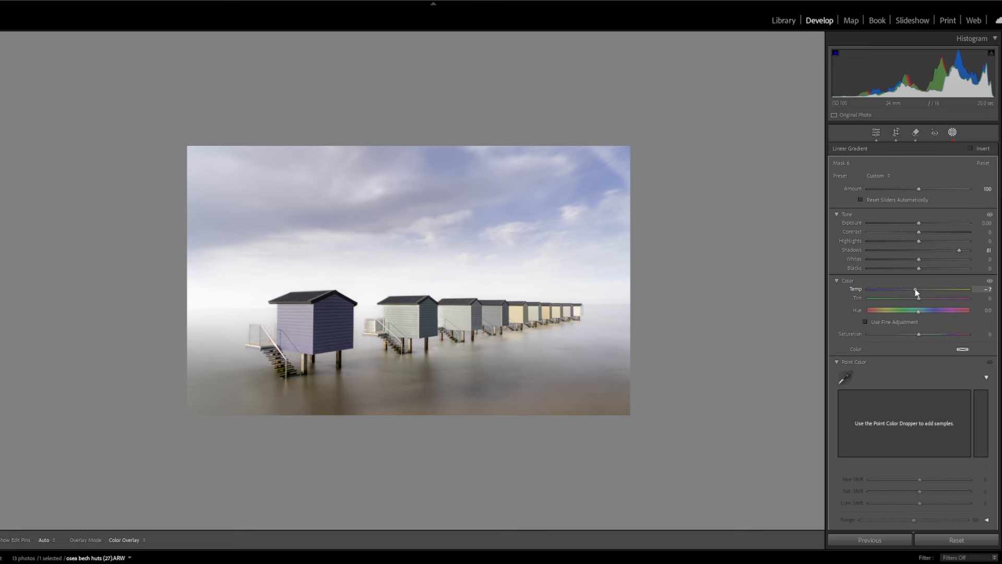
drag(914, 292, 913, 299)
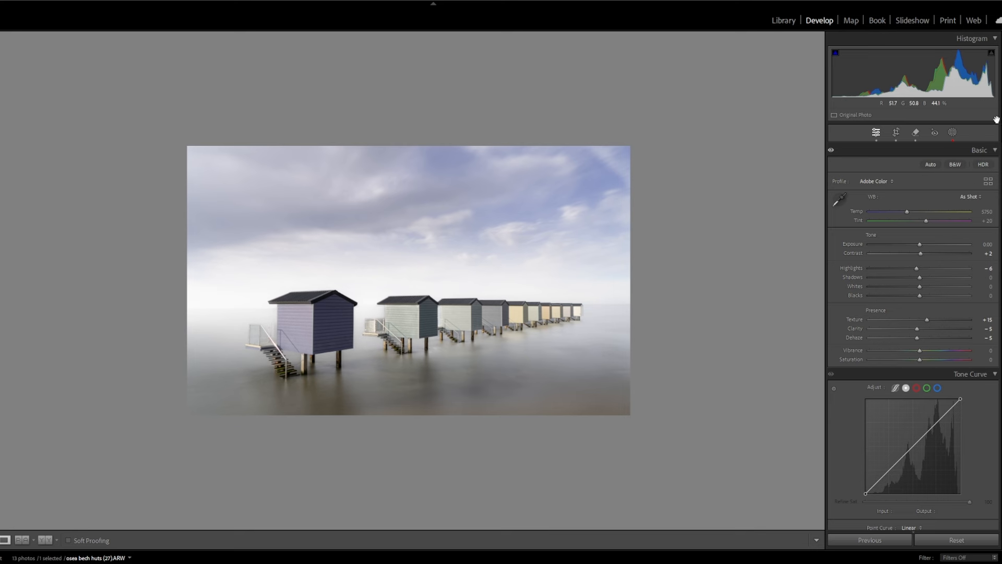
click(953, 134)
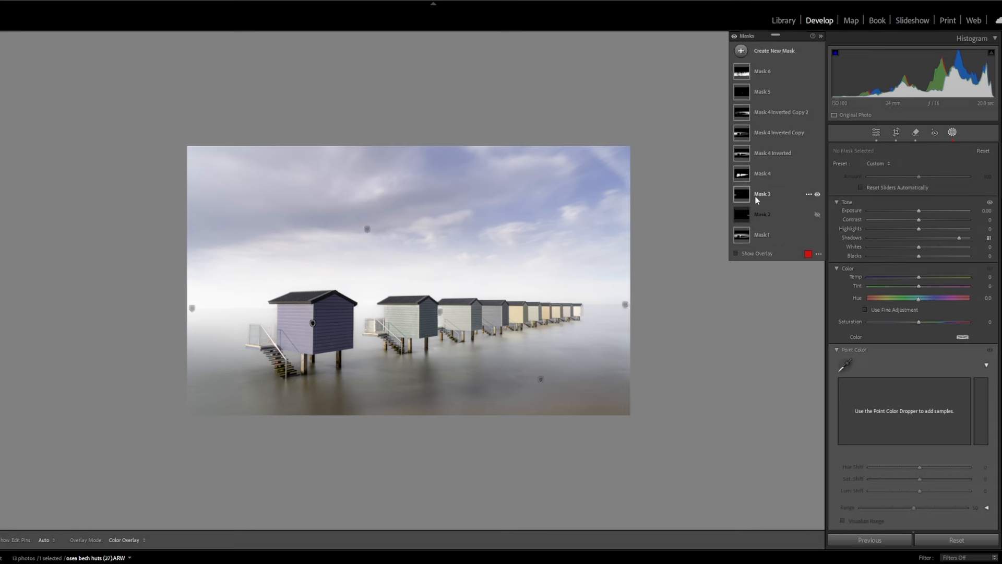
click(952, 134)
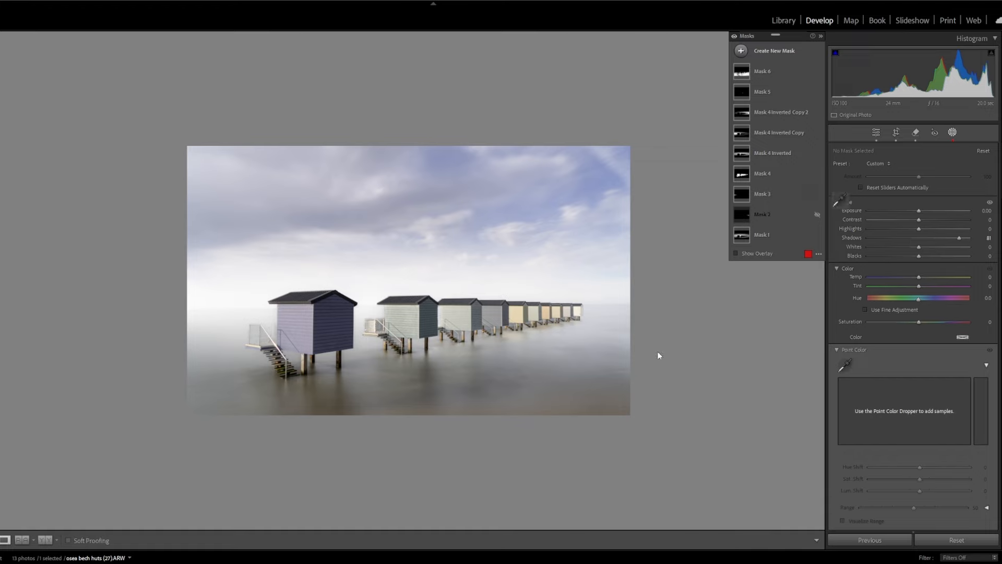
Bring up the external editor options for the beach hut photo.
right_click(442, 240)
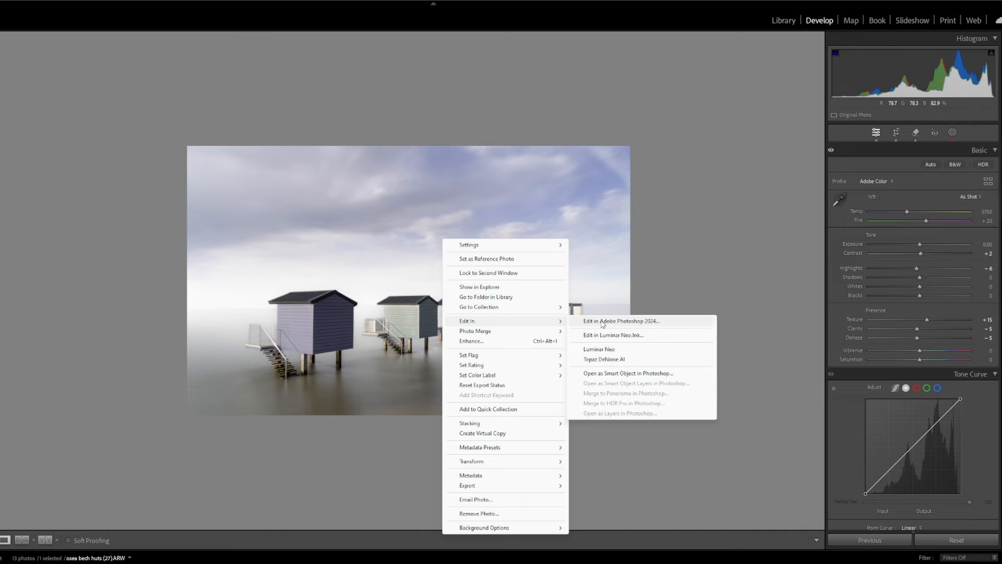
click(652, 335)
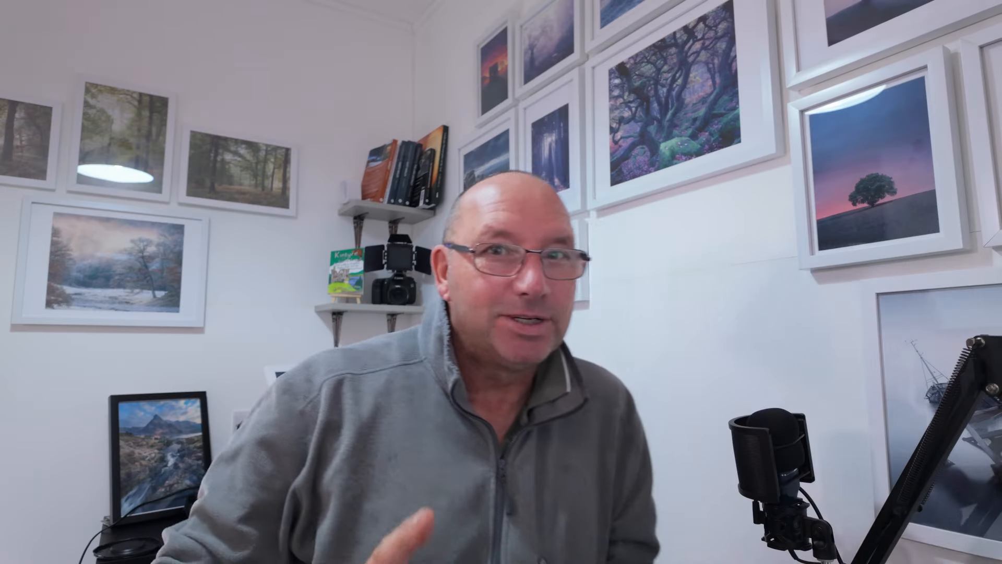